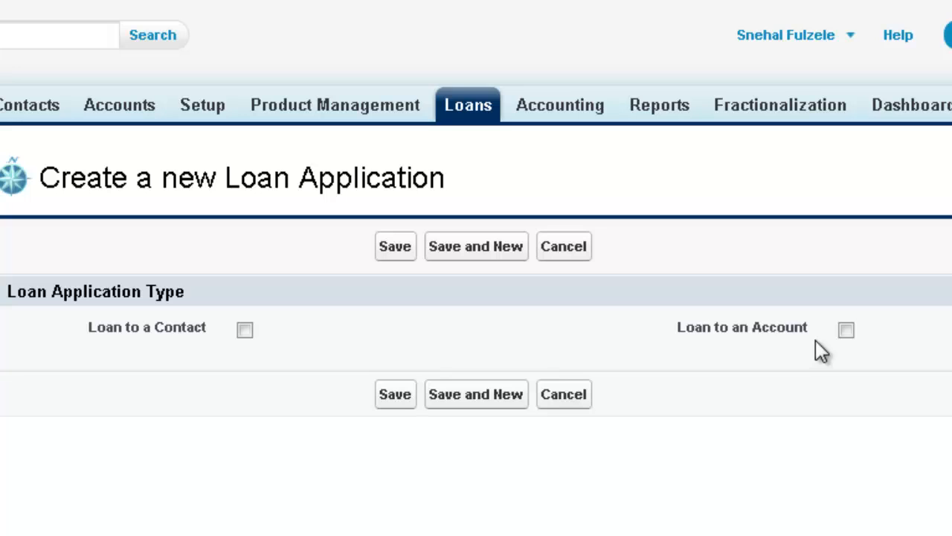
Step: Tick 'Loan to a Contact' and fill the Contact field with the borrower found by name search
left_click(247, 330)
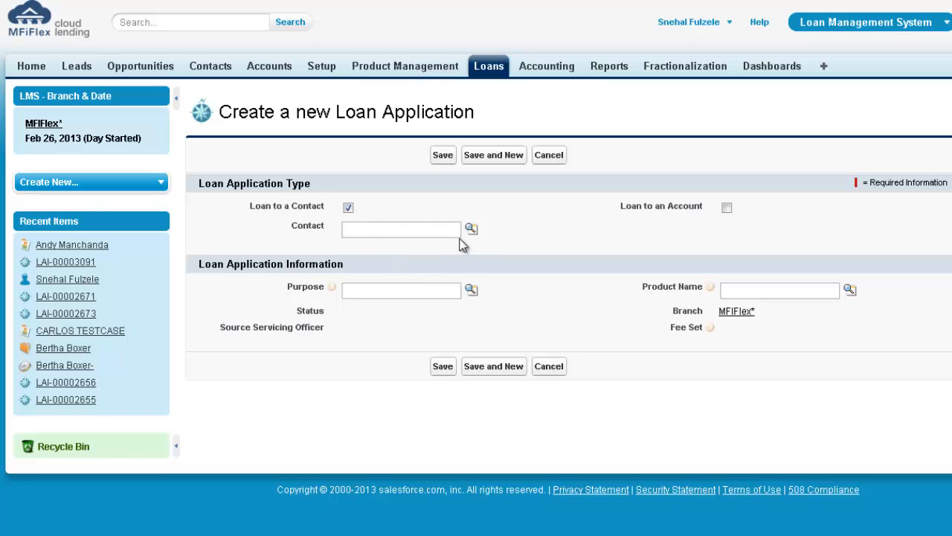
left_click(472, 229)
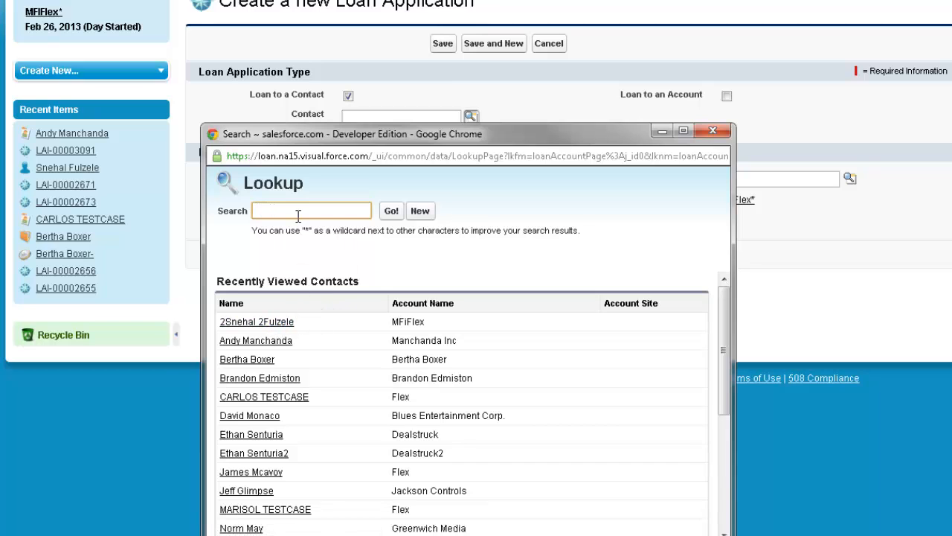
type("andy")
left_click(392, 213)
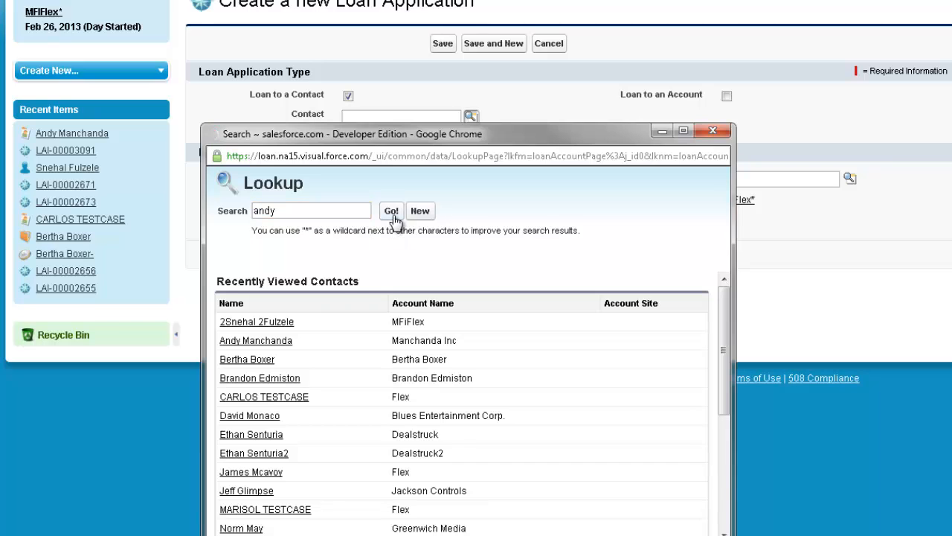
left_click(255, 334)
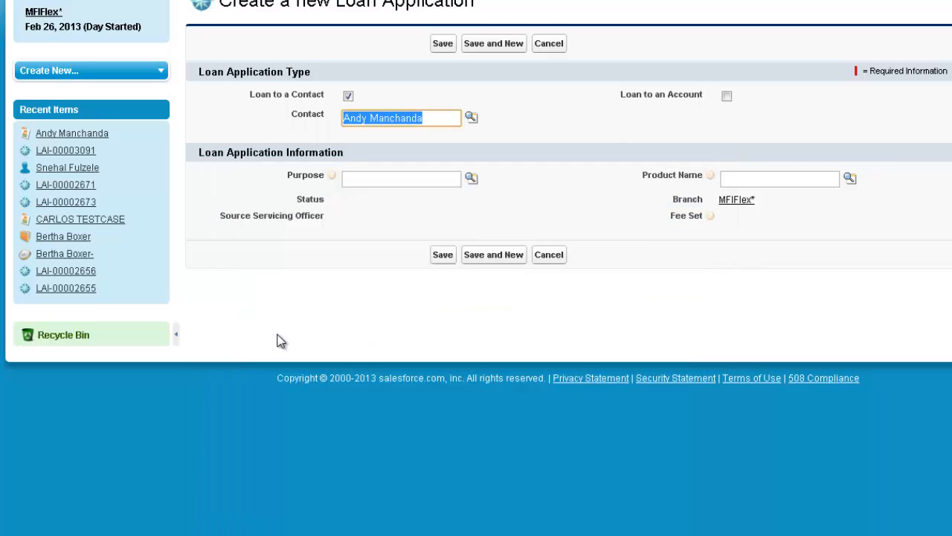
Step: Choose Personal as the purpose and LP-WA as the product, loading 15.00 interest over 12 monthly periods
left_click(472, 180)
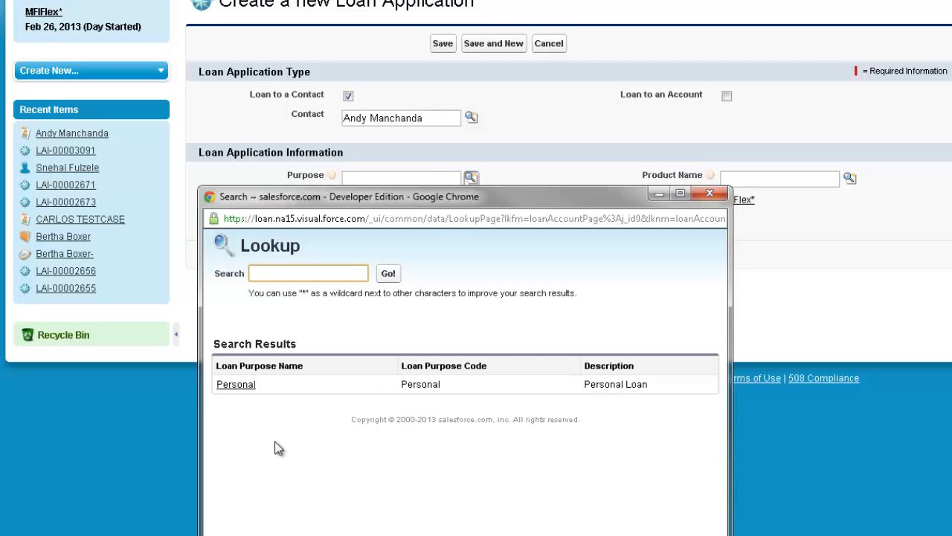
left_click(236, 385)
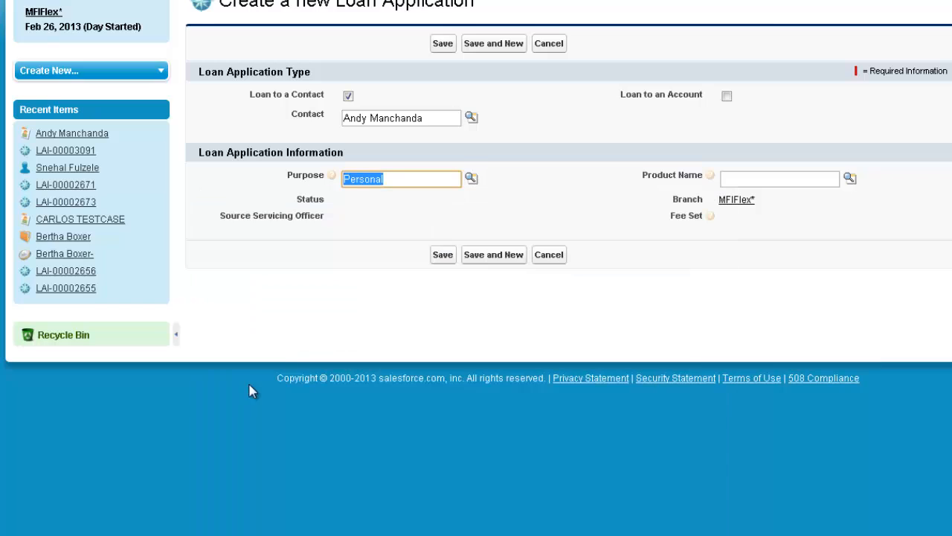
left_click(850, 178)
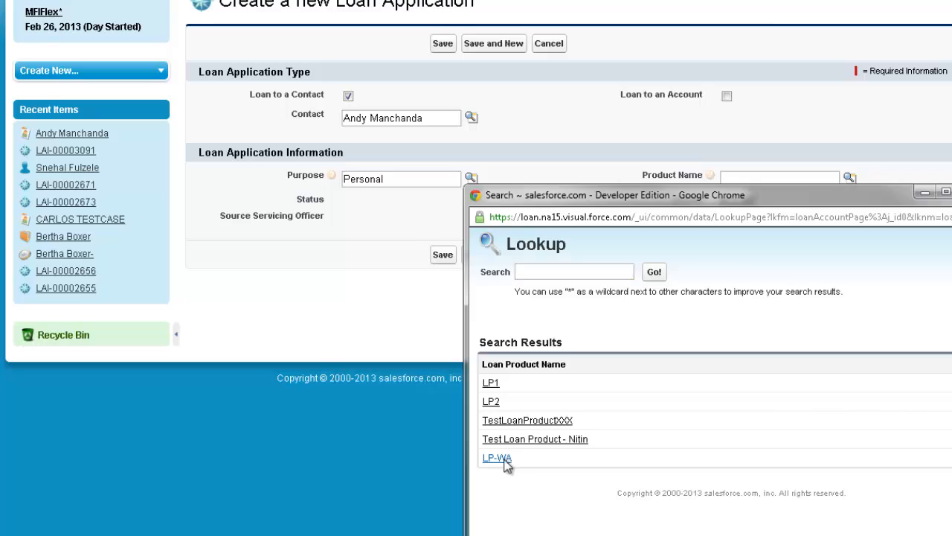
left_click(497, 458)
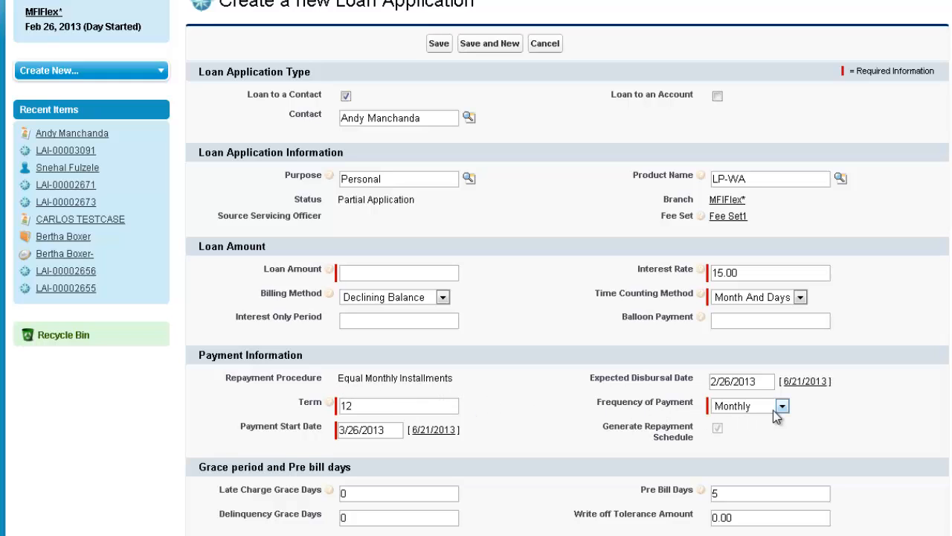
scroll(514, 408, "down", 3)
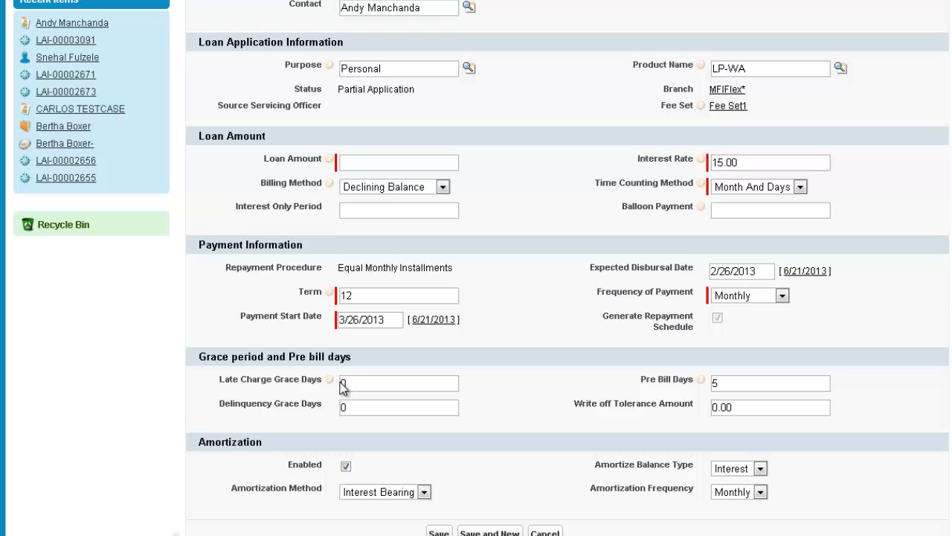
mouse_move(331, 379)
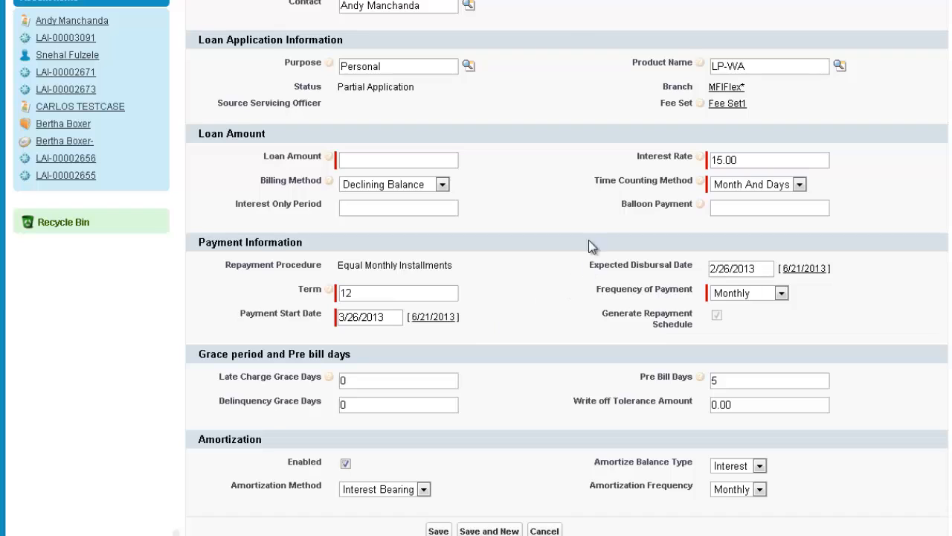
mouse_move(702, 157)
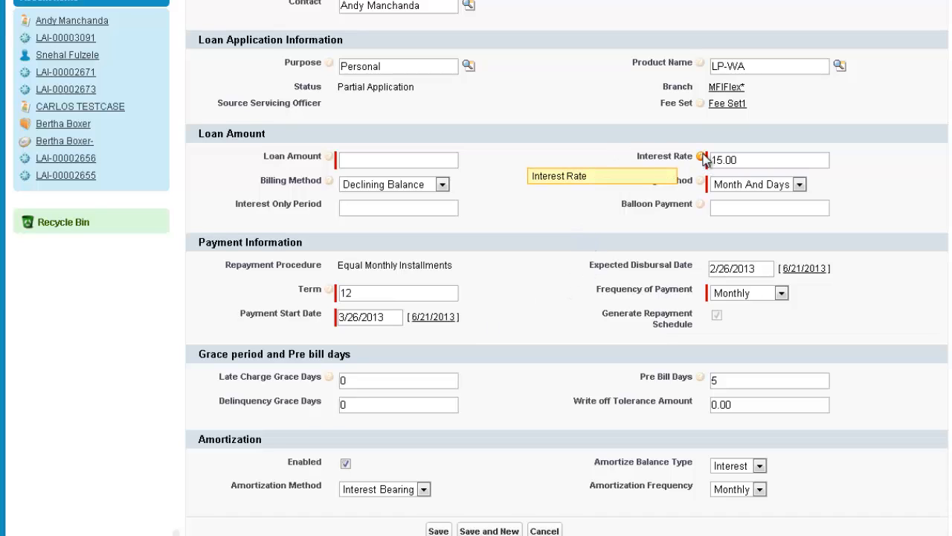
mouse_move(703, 184)
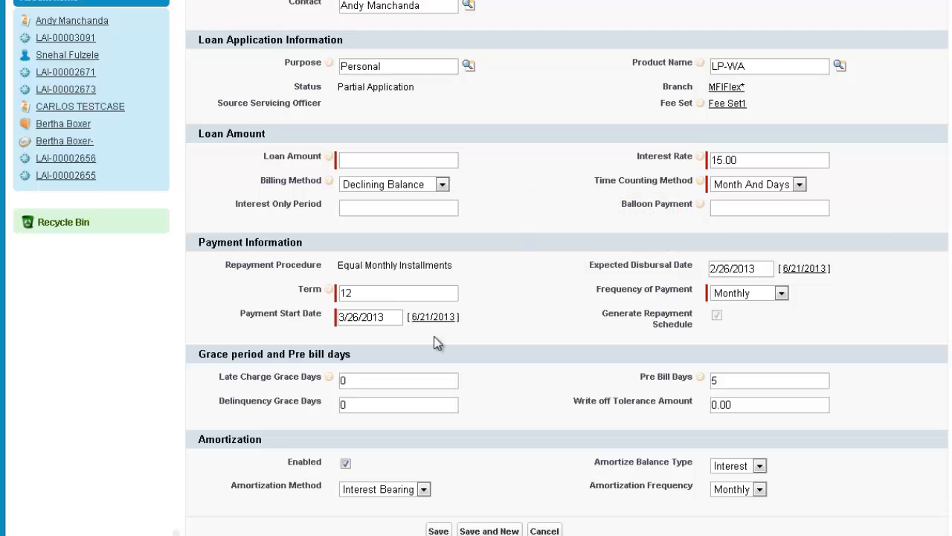
scroll(461, 229, "up", 5)
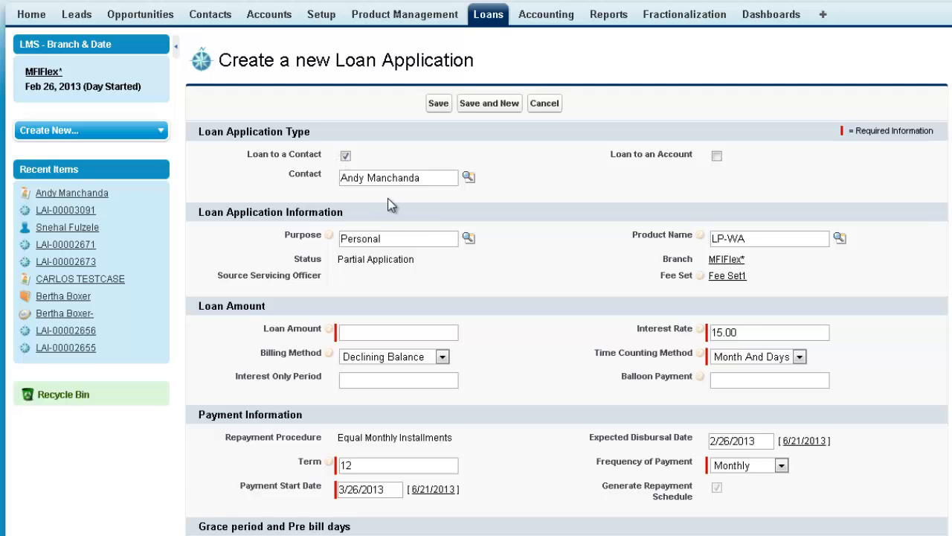
scroll(448, 288, "down", 1)
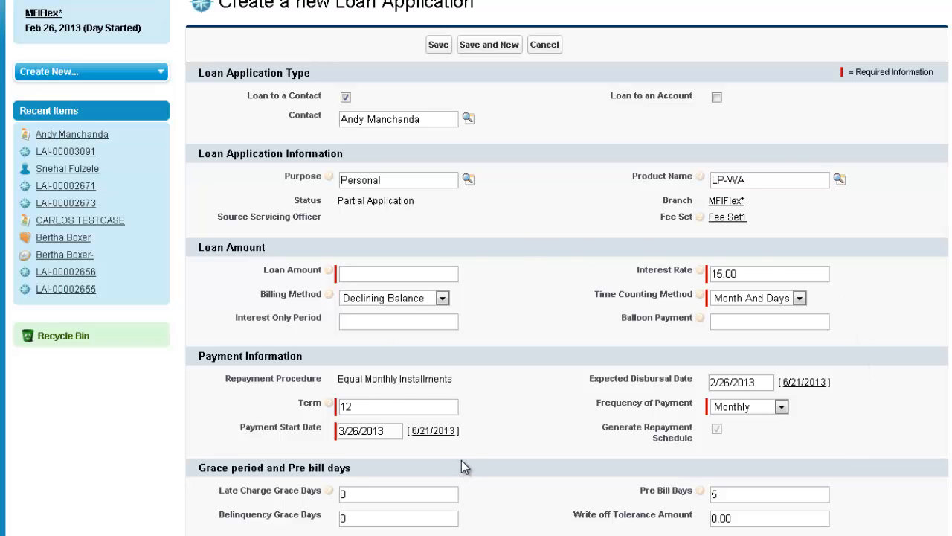
Step: Enter a 10000 loan amount and an 11-period interest-only phase on the application
left_click(359, 274)
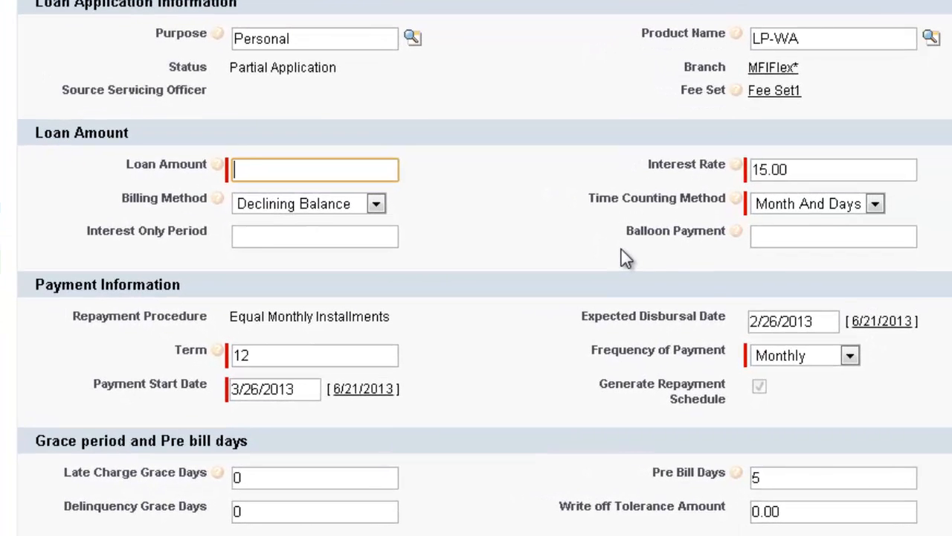
type("1")
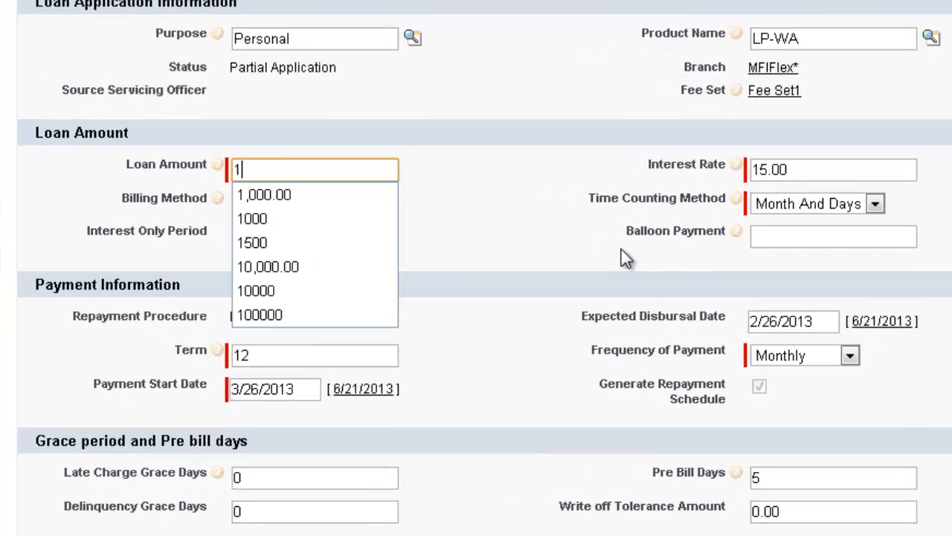
type("0000")
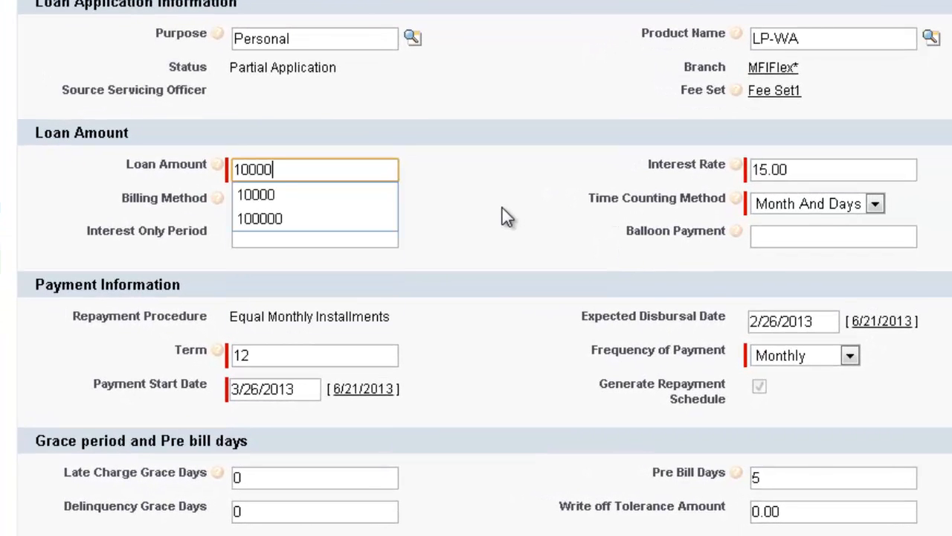
left_click(509, 203)
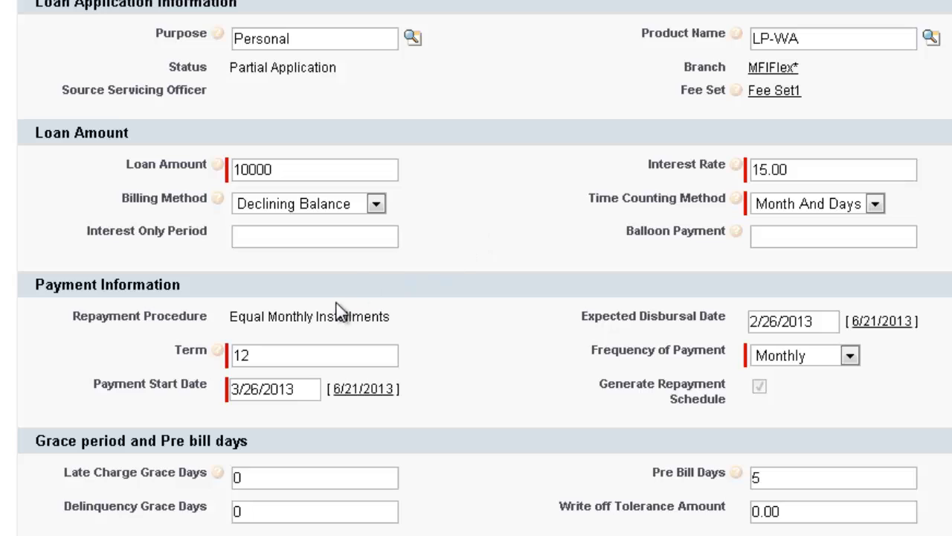
left_click(266, 235)
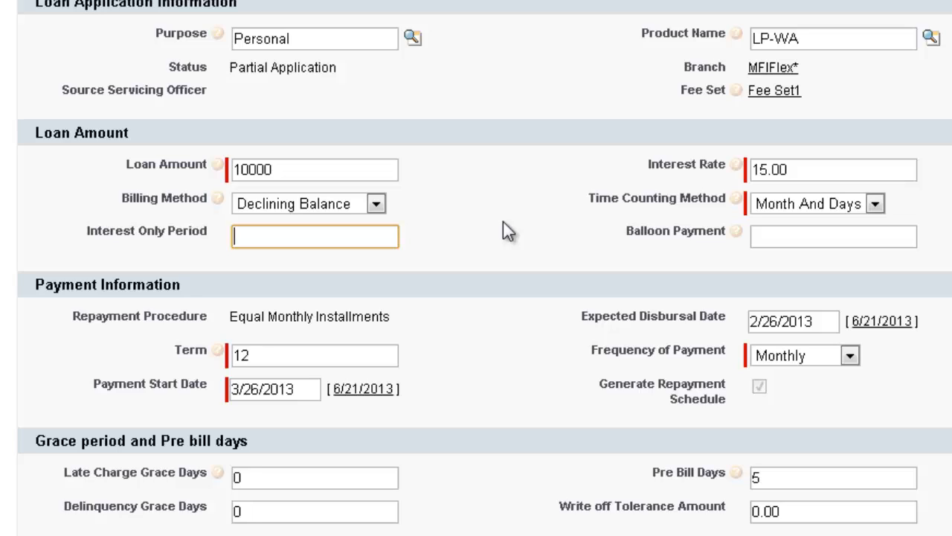
type("11")
left_click(455, 223)
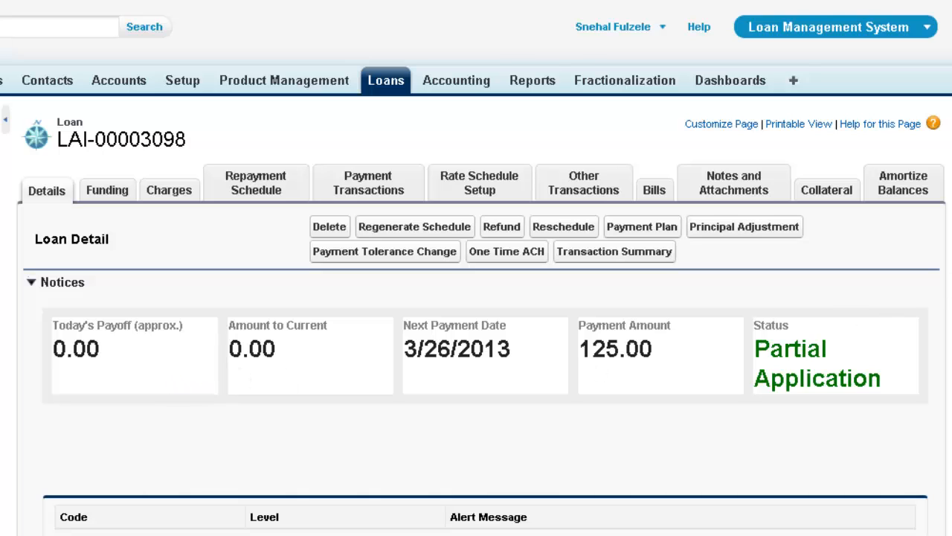
scroll(476, 268, "down", 6)
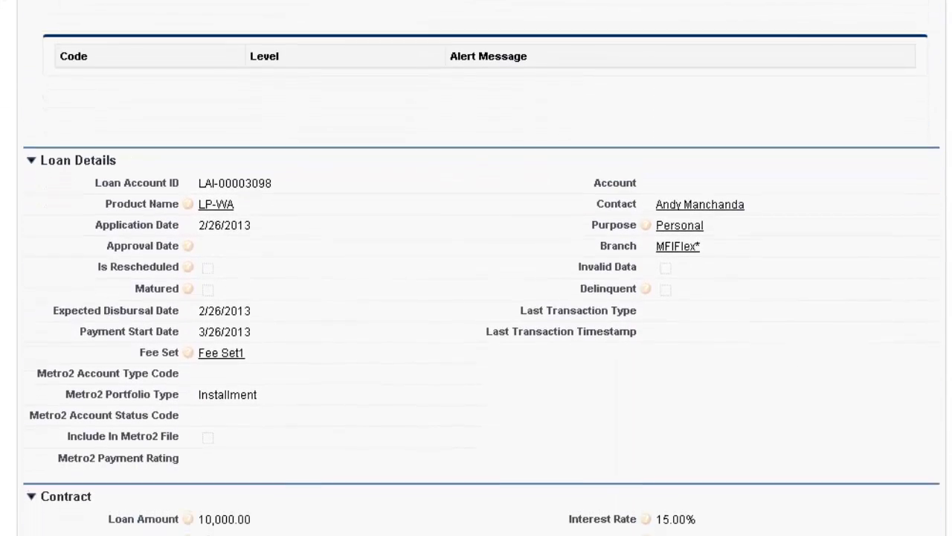
scroll(476, 268, "up", 6)
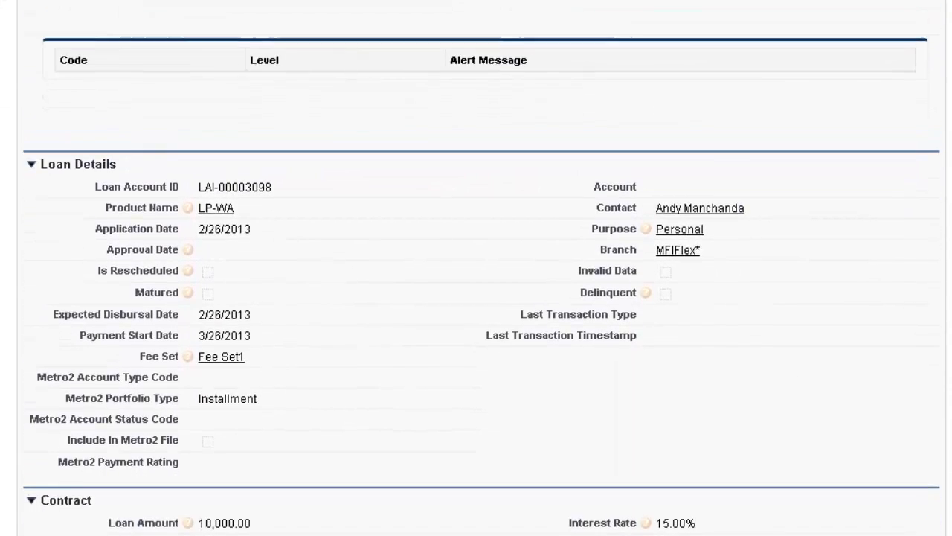
scroll(476, 268, "down", 4)
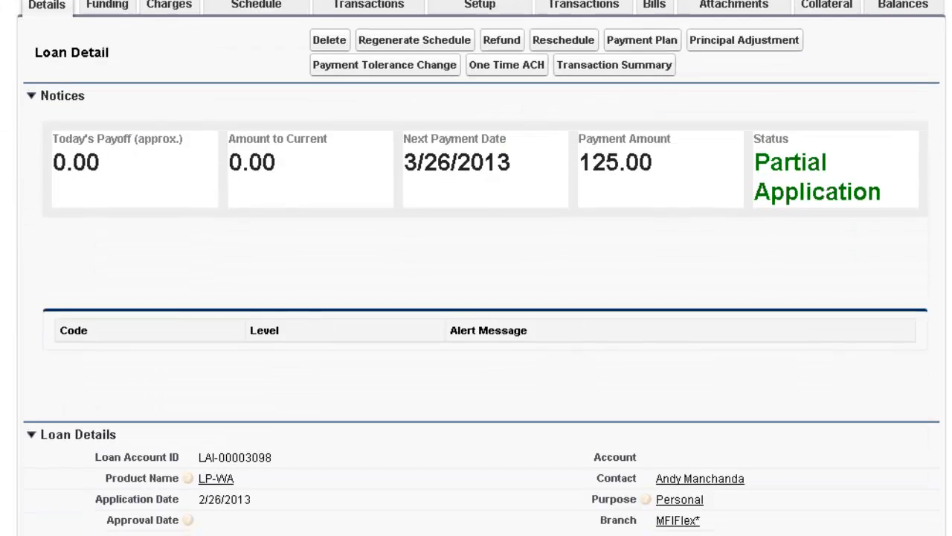
scroll(476, 268, "down", 1)
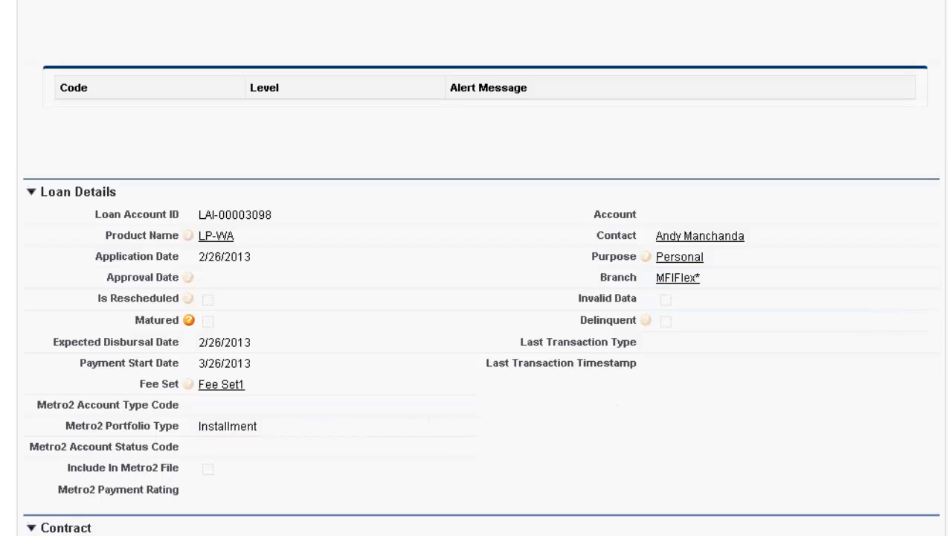
scroll(932, 294, "down", 4)
scroll(508, 356, "down", 1)
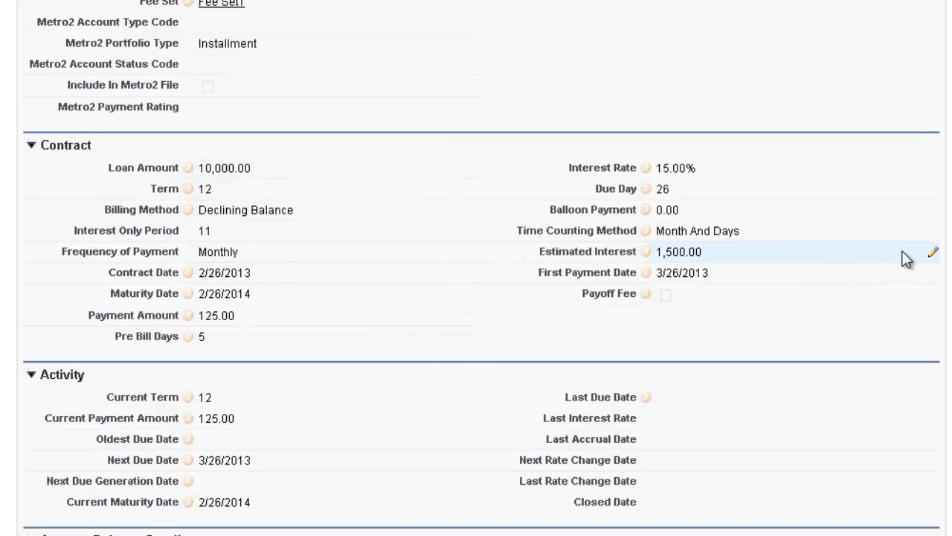
scroll(929, 370, "down", 3)
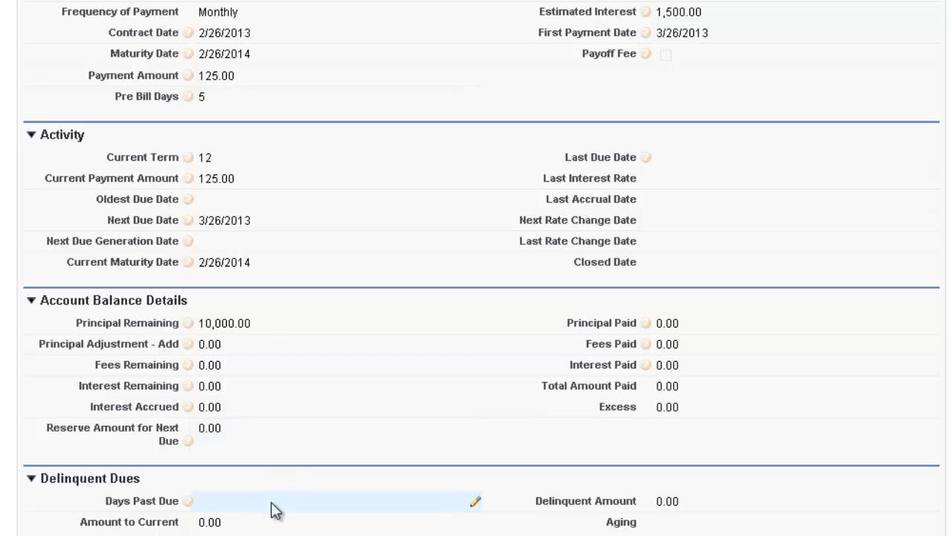
scroll(262, 500, "down", 3)
scroll(272, 331, "down", 3)
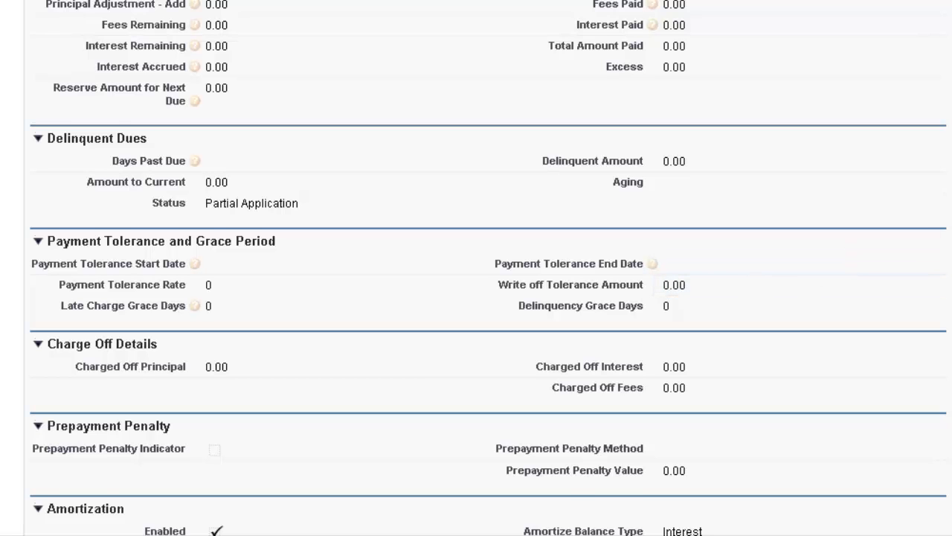
scroll(489, 268, "down", 14)
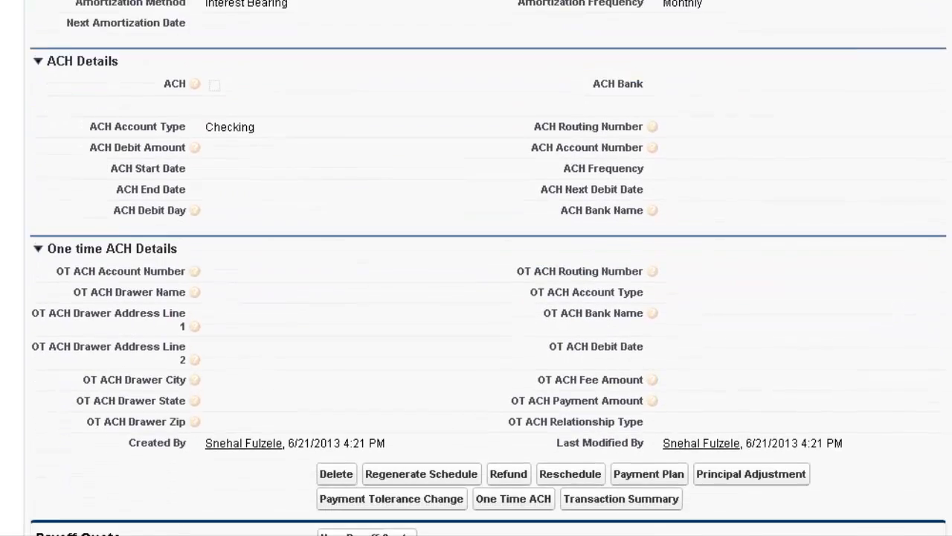
scroll(489, 268, "down", 4)
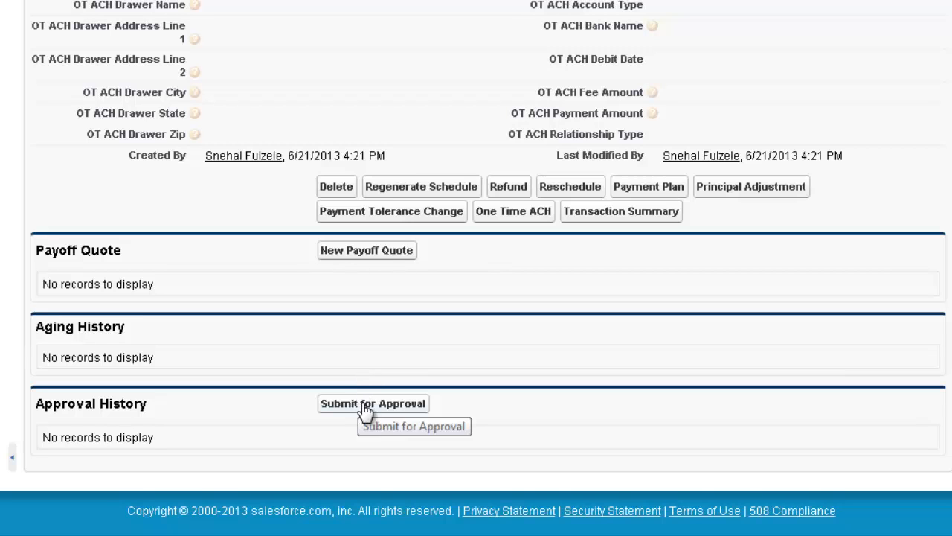
left_click(466, 490)
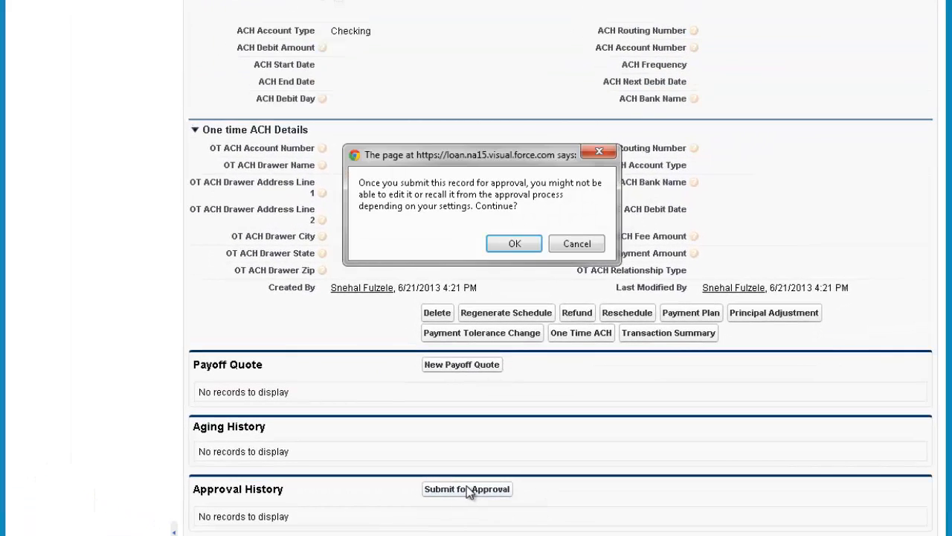
left_click(514, 245)
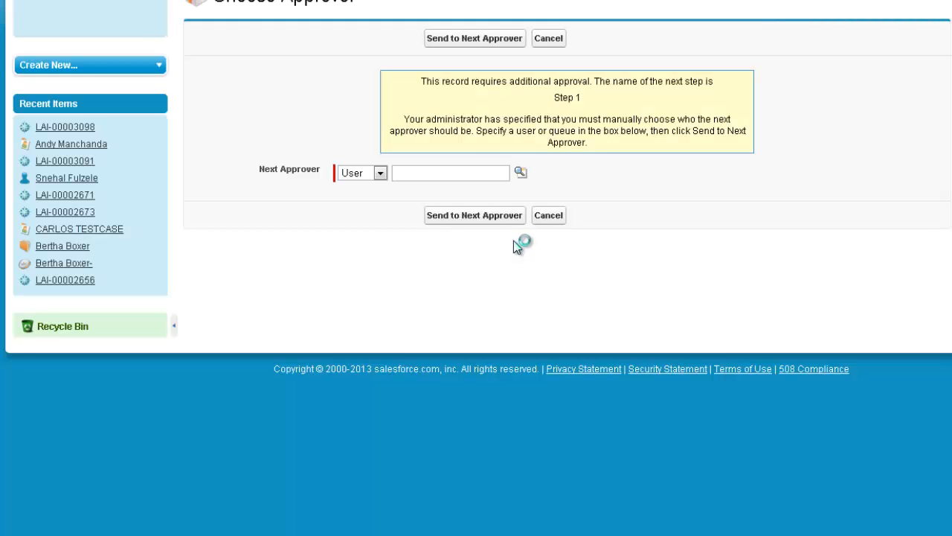
left_click(448, 272)
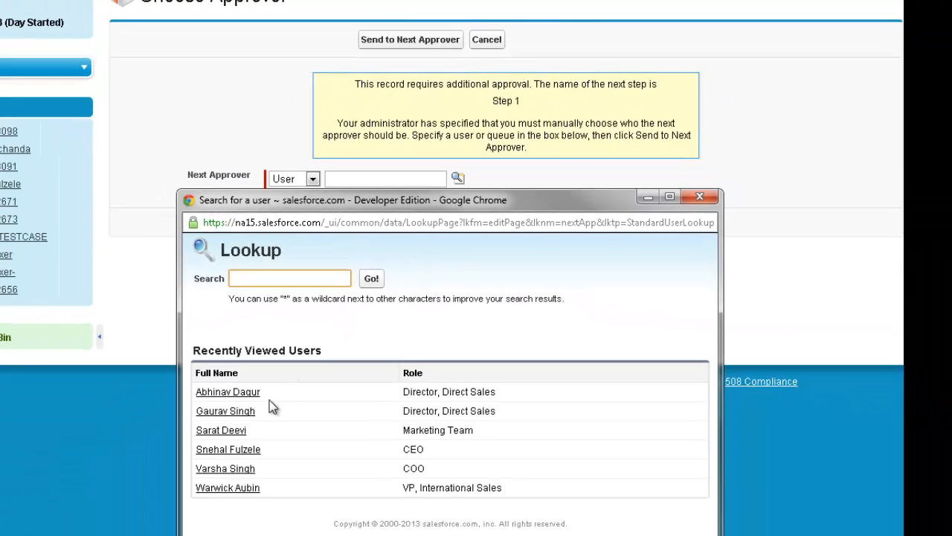
left_click(238, 488)
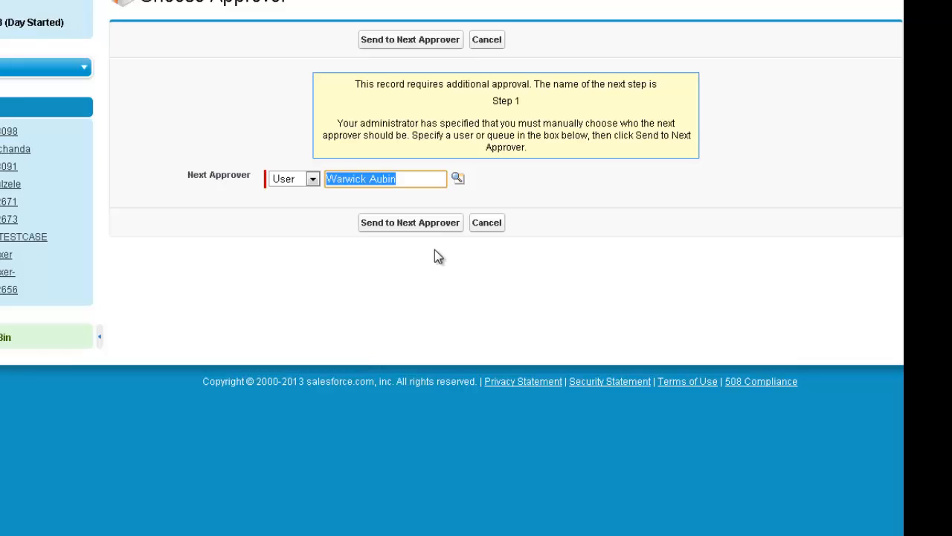
left_click(425, 227)
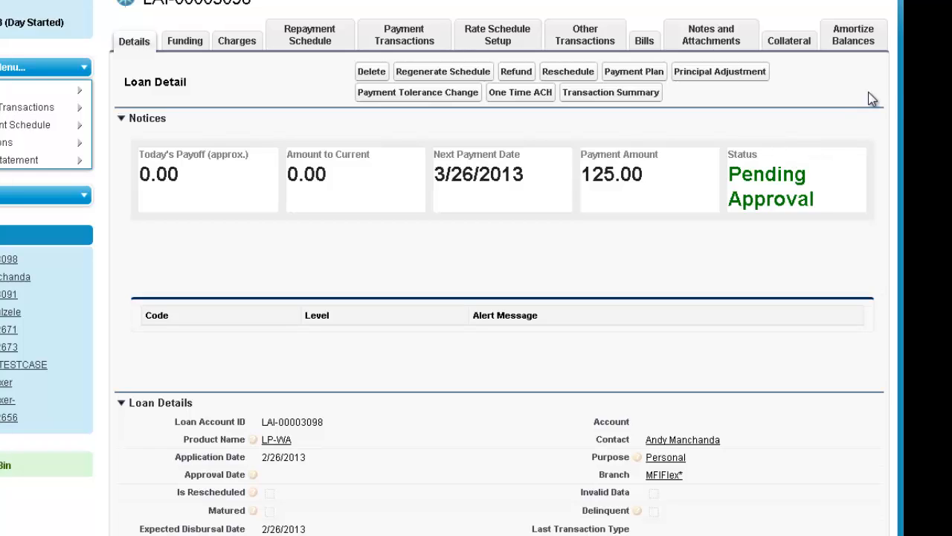
scroll(902, 461, "down", 15)
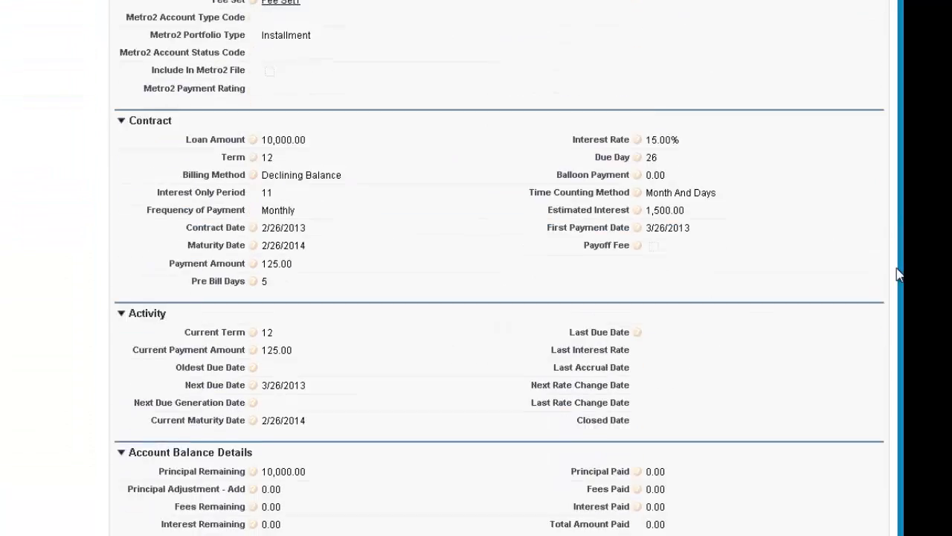
scroll(902, 461, "down", 8)
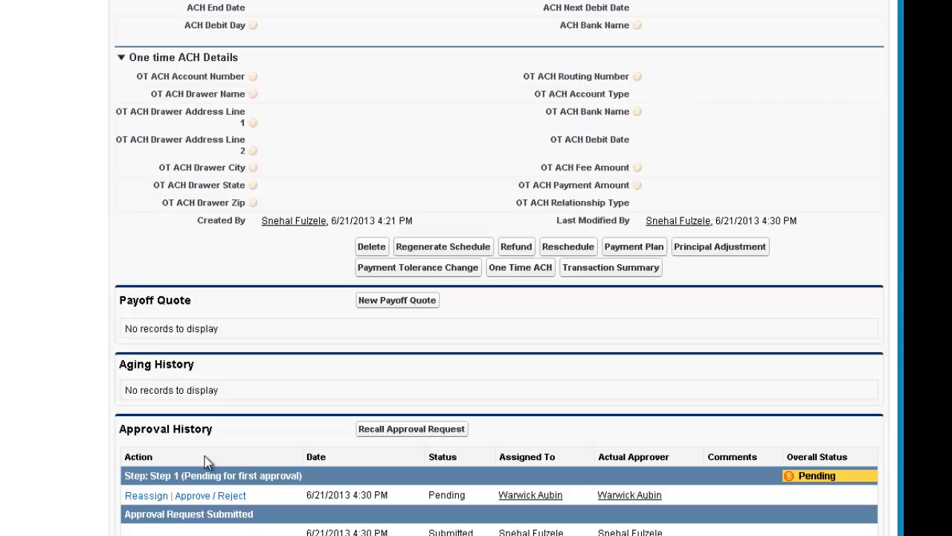
left_click(197, 500)
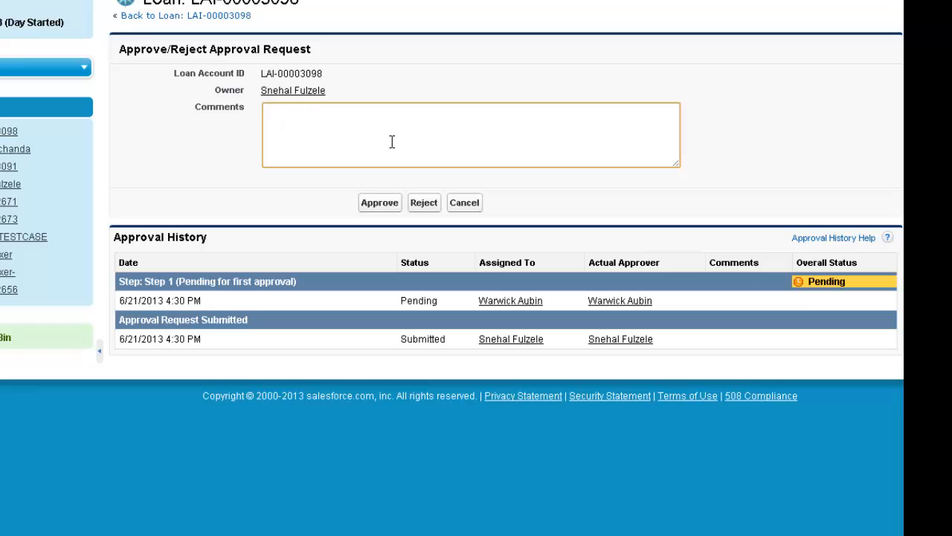
left_click(382, 208)
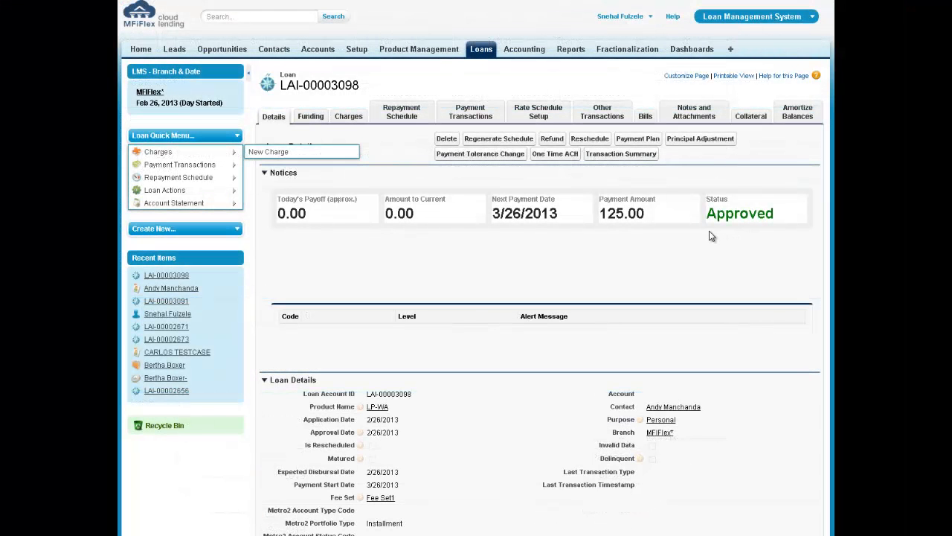
Step: Add a Wire loan disbursal transaction with reference am1234 on the Funding tab
left_click(314, 122)
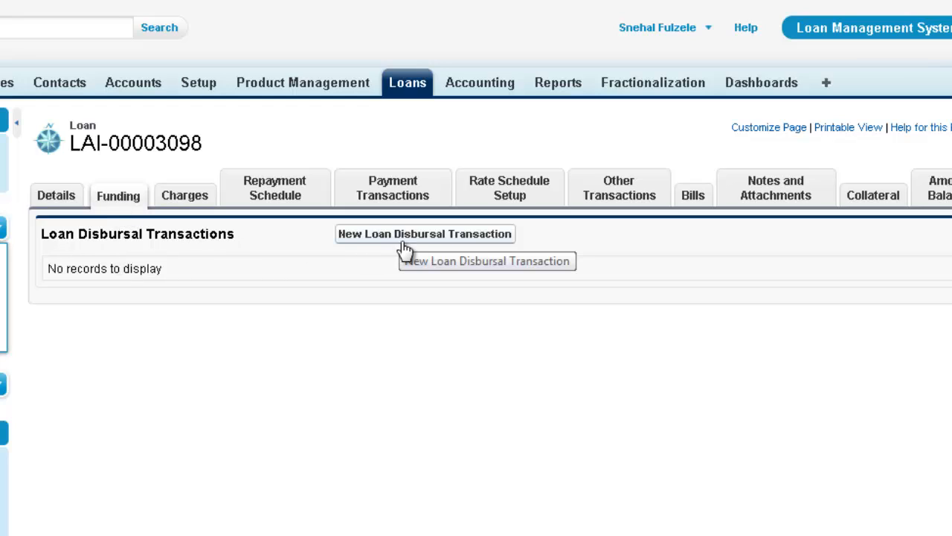
left_click(450, 235)
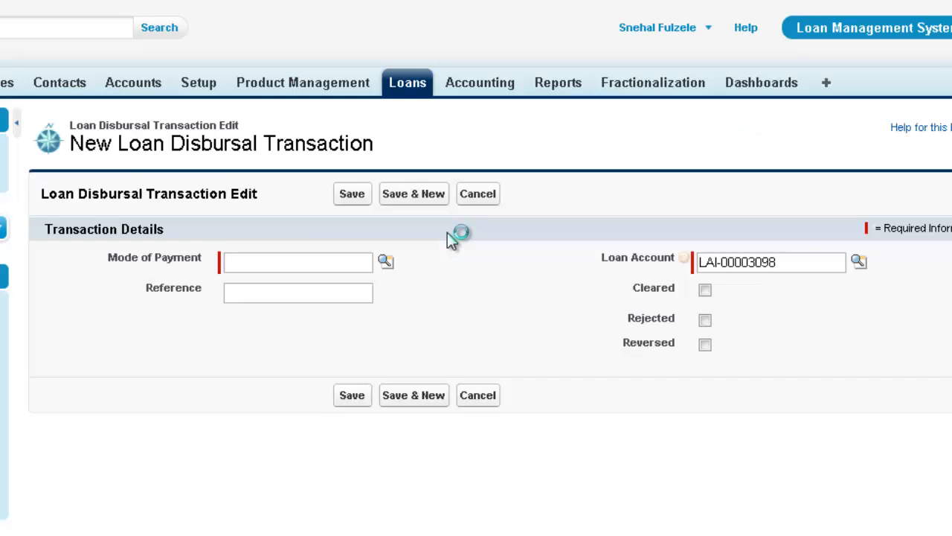
left_click(385, 263)
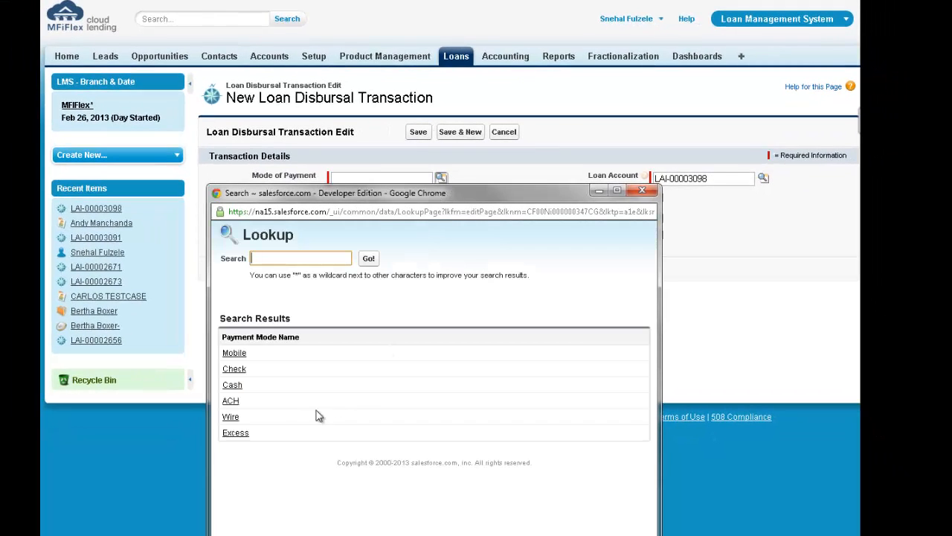
left_click(231, 417)
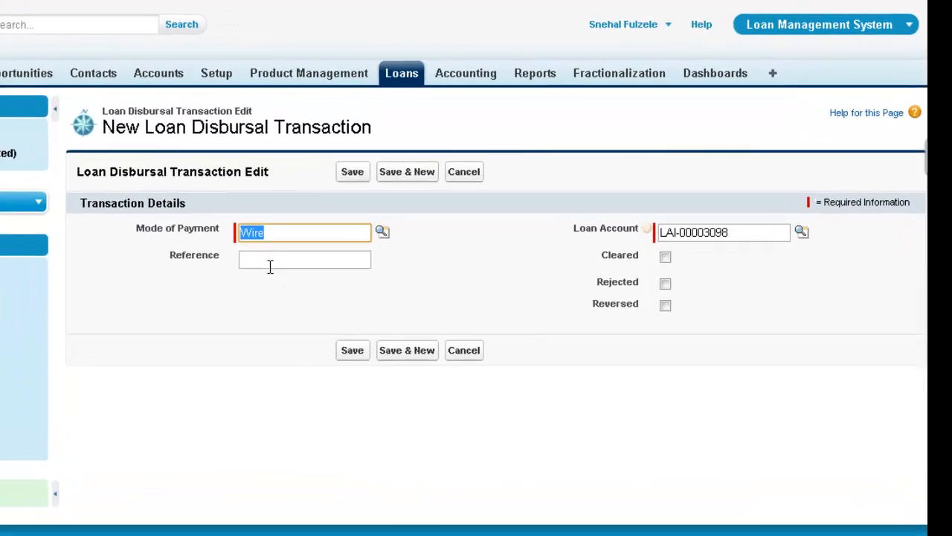
left_click(368, 199)
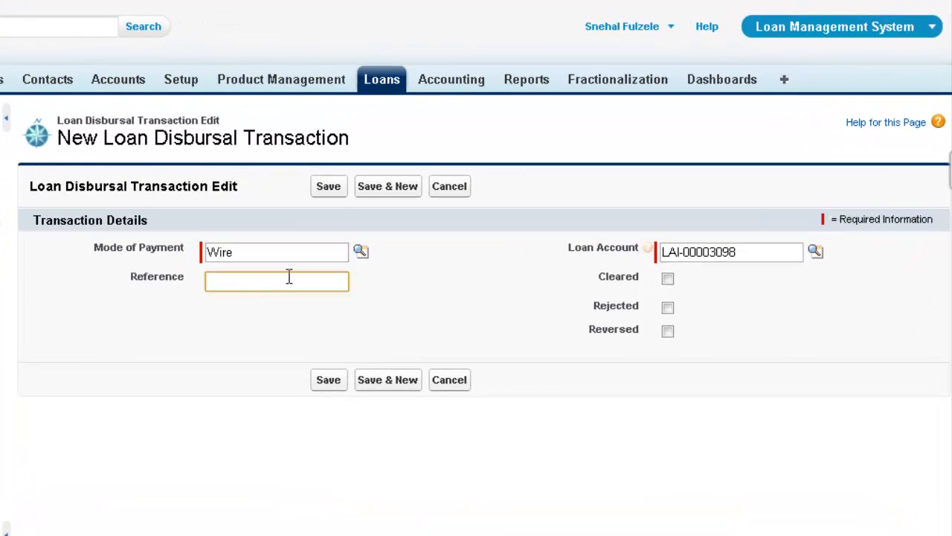
type("am1234")
left_click(329, 380)
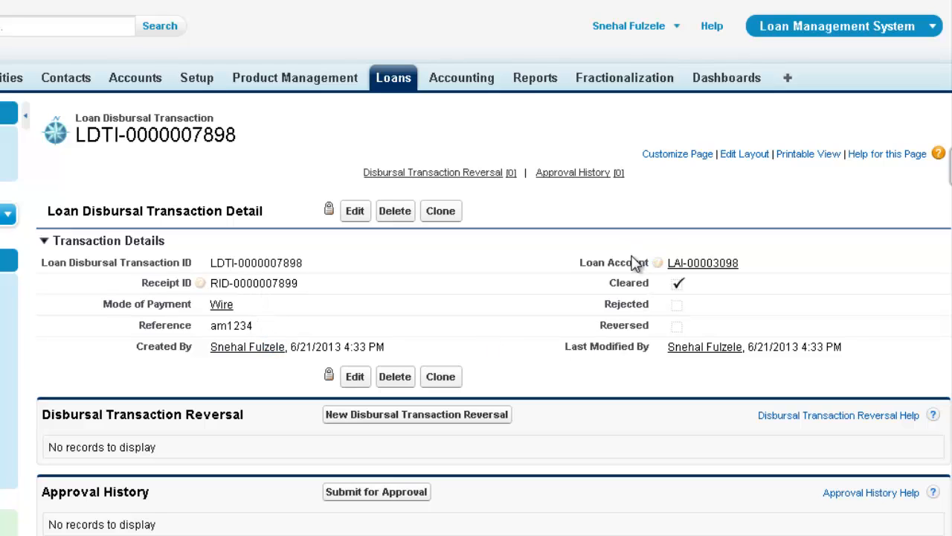
left_click(704, 266)
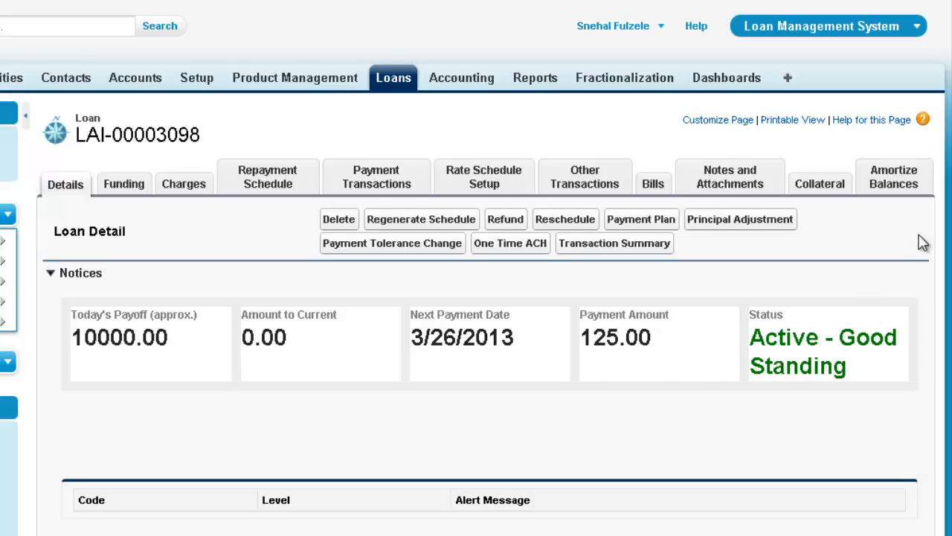
scroll(491, 298, "down", 9)
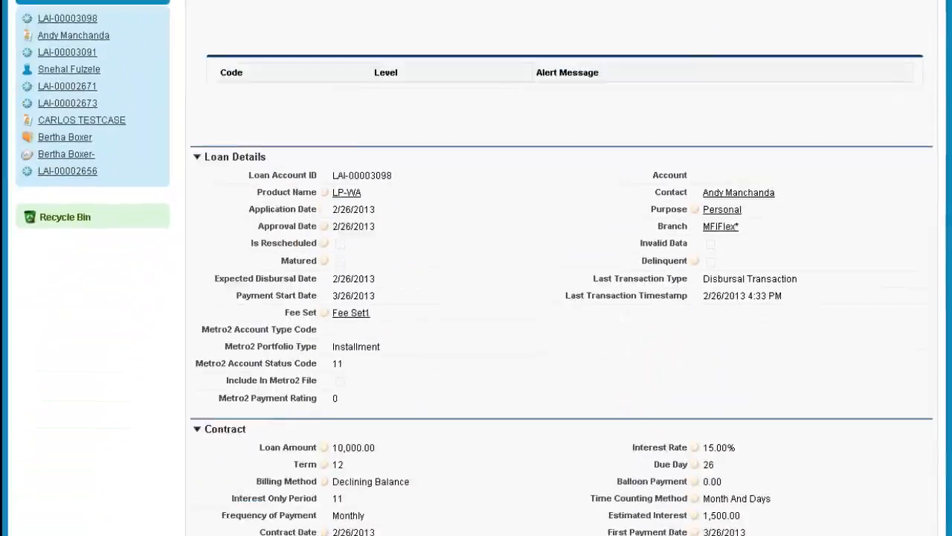
scroll(491, 298, "up", 10)
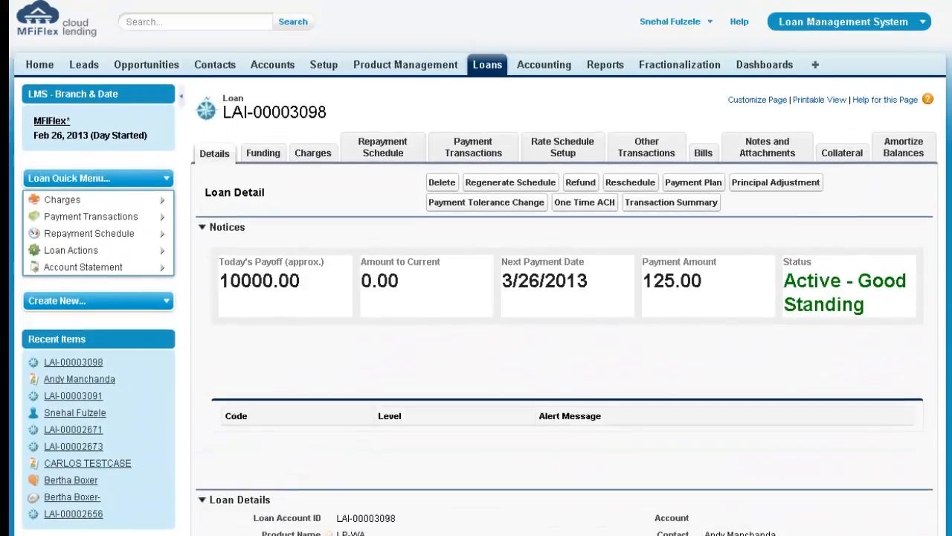
left_click(270, 156)
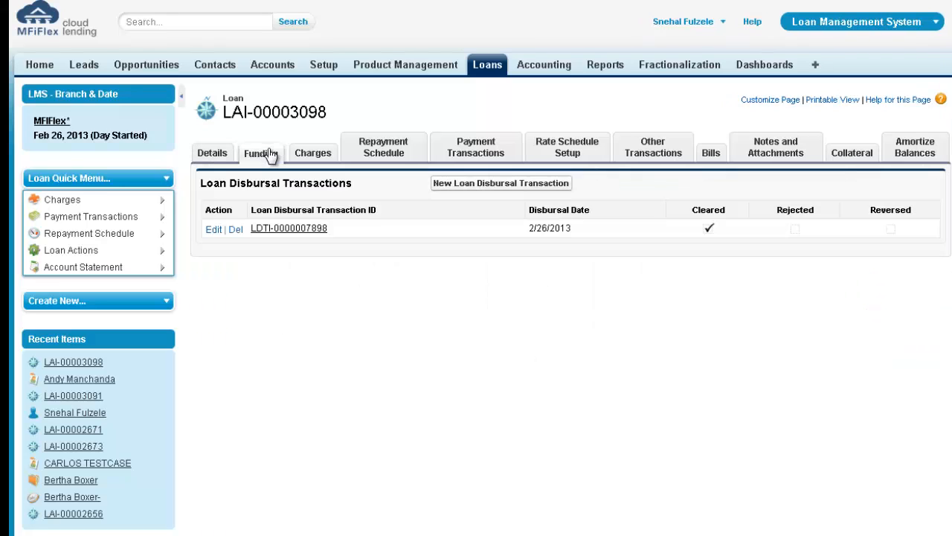
left_click(315, 156)
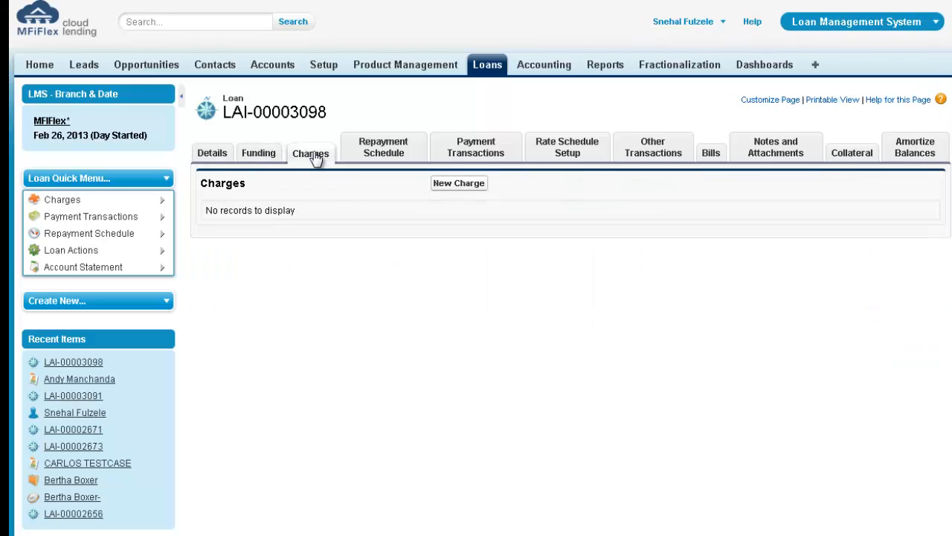
left_click(384, 152)
left_click(308, 154)
left_click(475, 148)
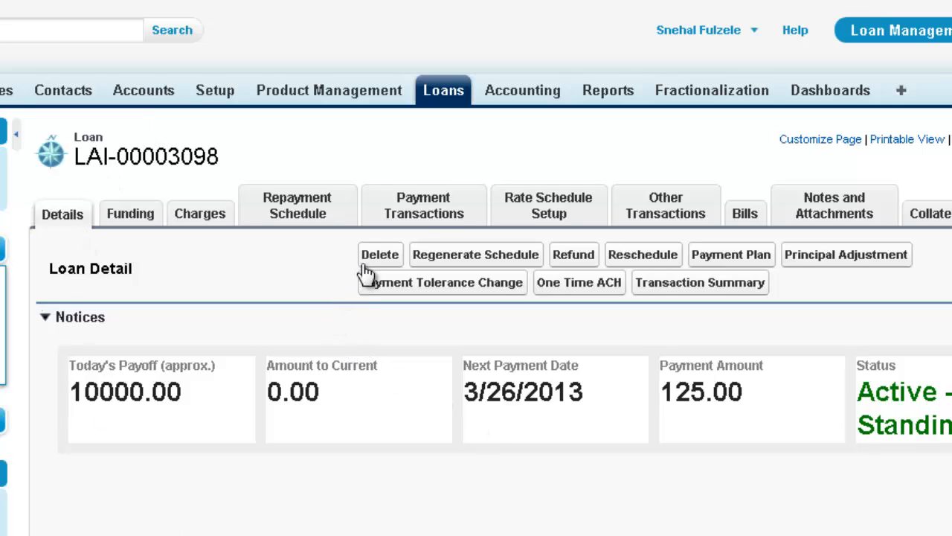
Step: Record a 125 Wire loan payment with reference AM456
left_click(426, 212)
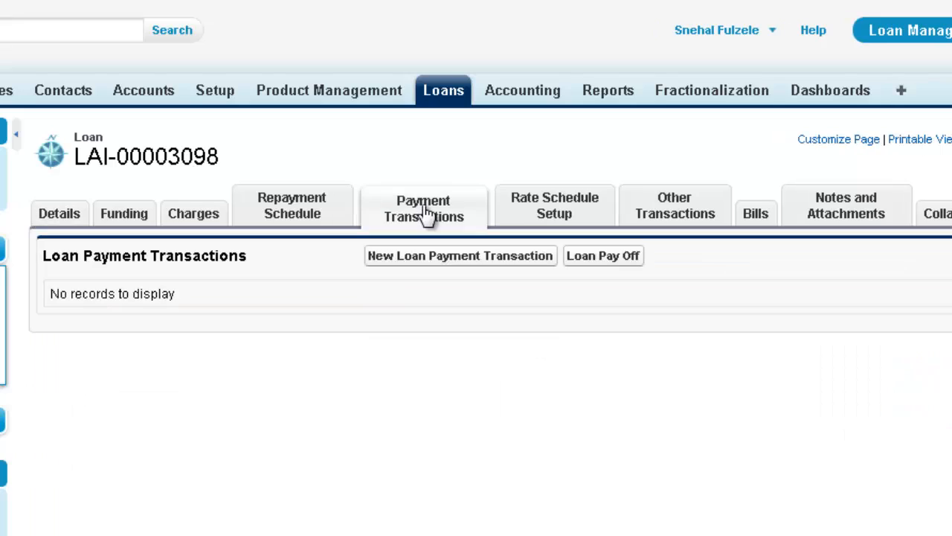
left_click(439, 260)
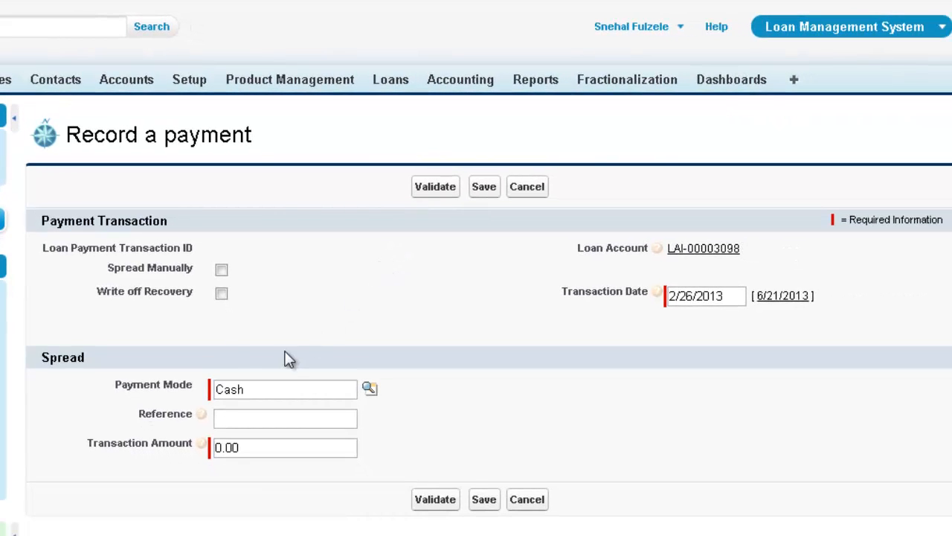
left_click(370, 390)
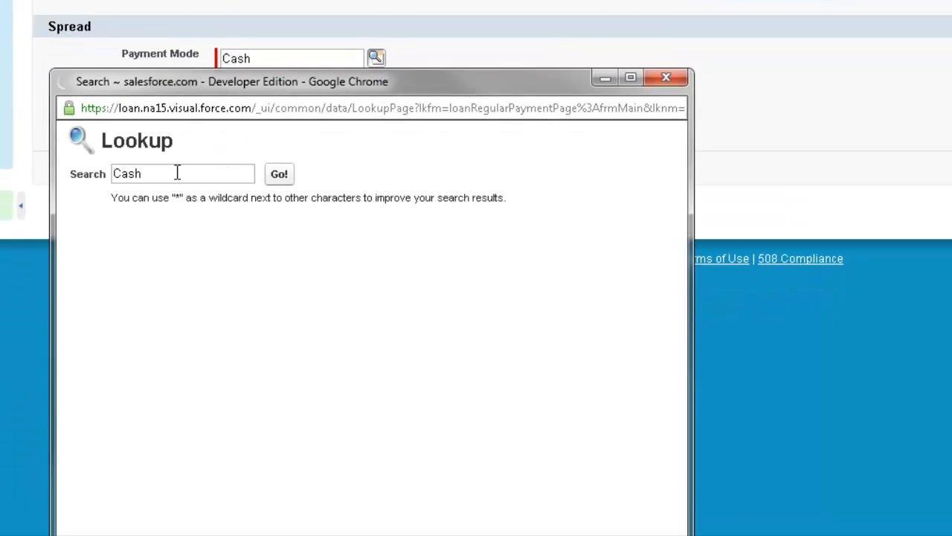
type("wire")
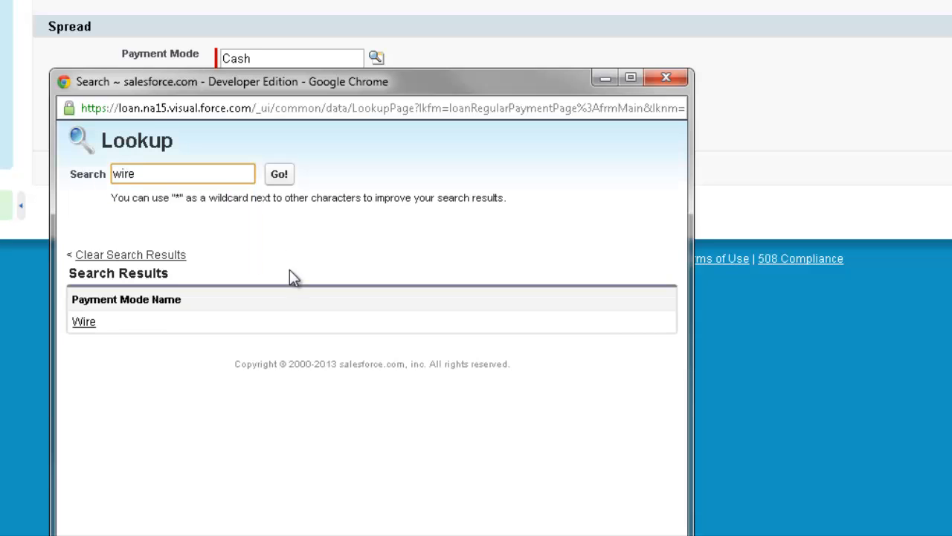
left_click(83, 323)
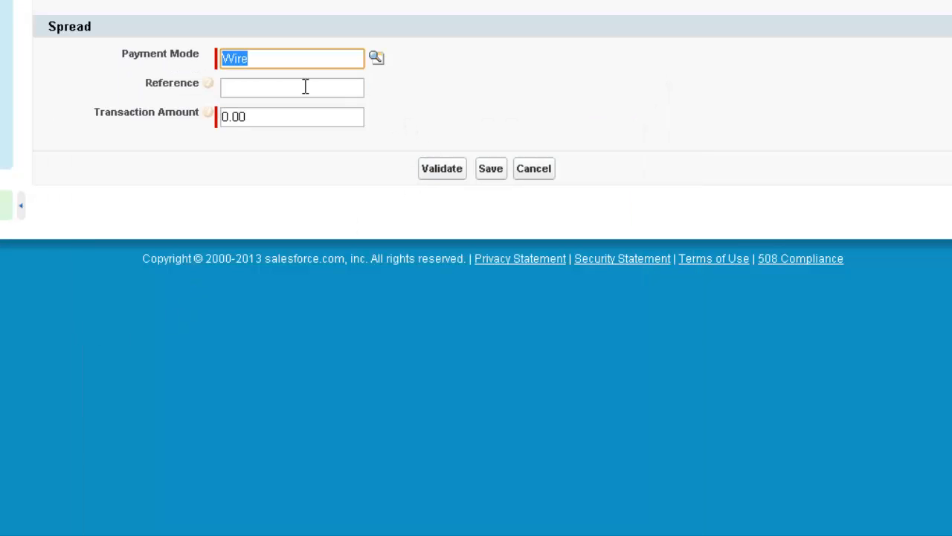
left_click(249, 87)
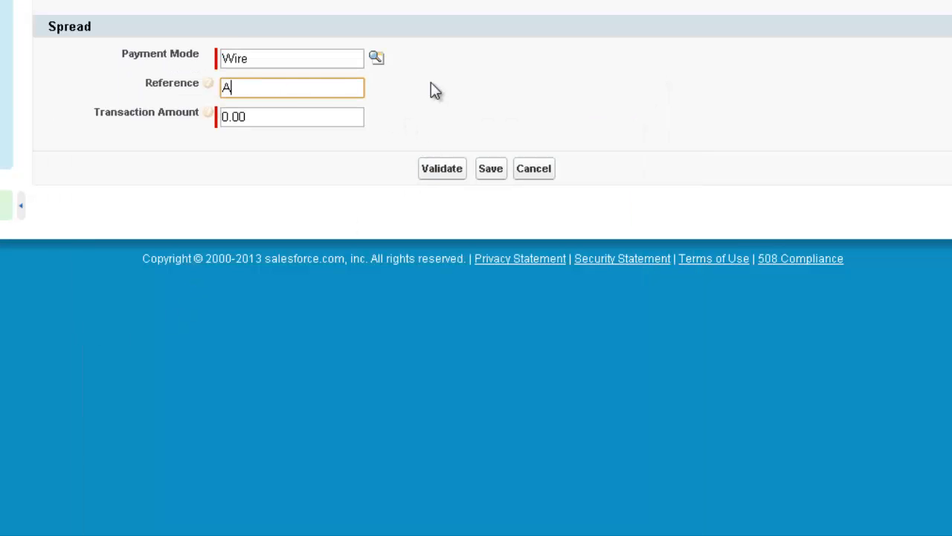
type("AM4569")
left_click(268, 117)
key("ctrl+a")
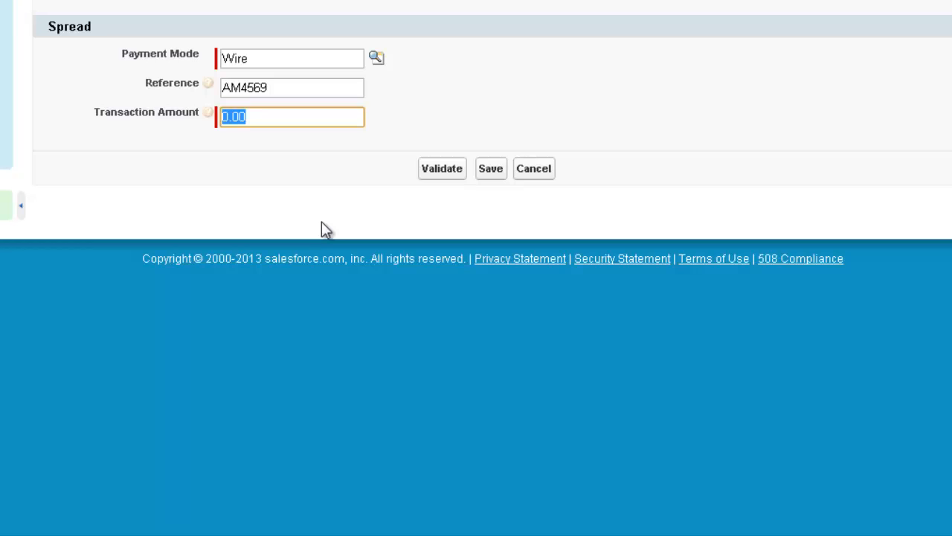
type("125")
left_click(491, 170)
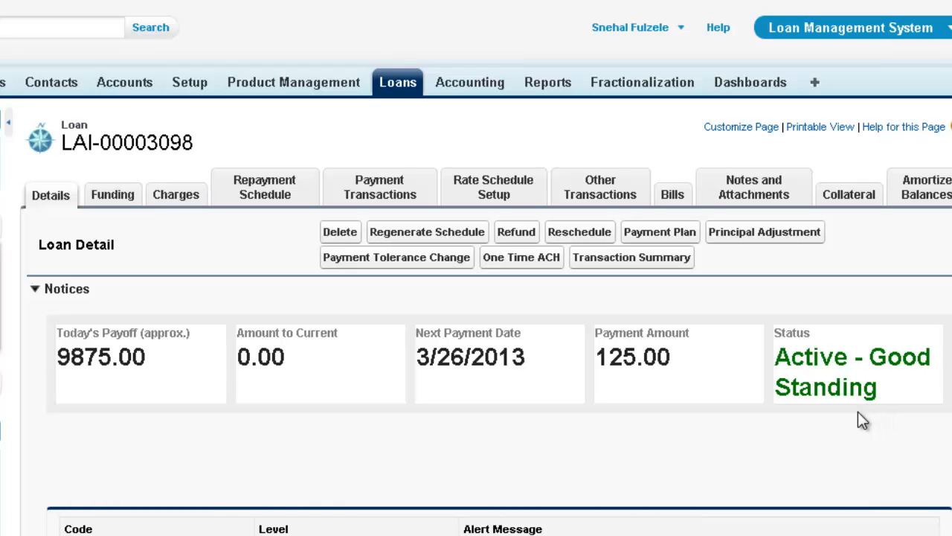
Step: Review the payment transactions and loan details to confirm both 125.00 payments are listed
left_click(399, 195)
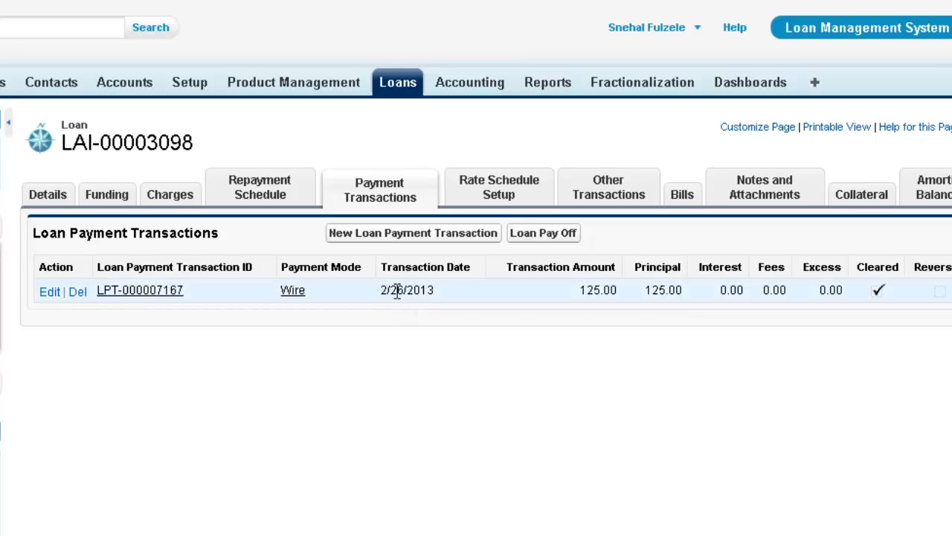
left_click(46, 199)
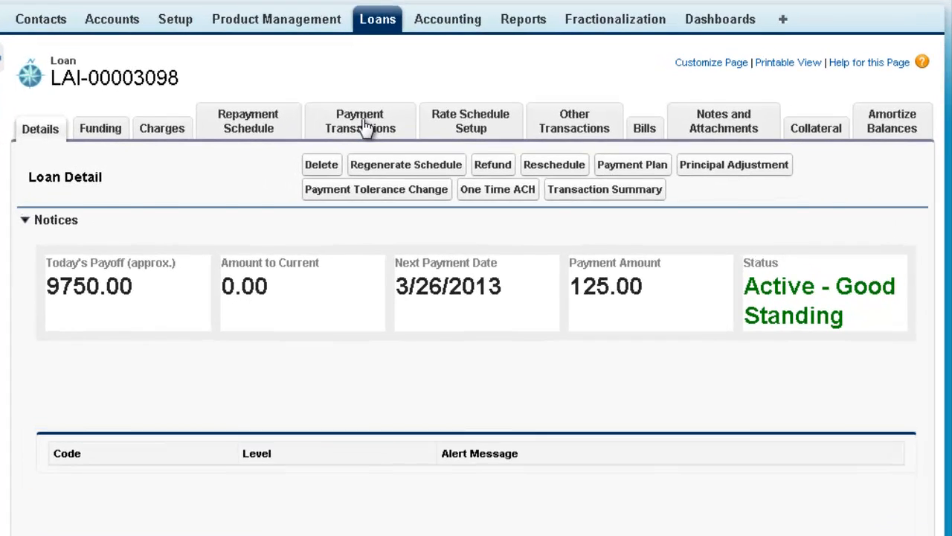
left_click(365, 126)
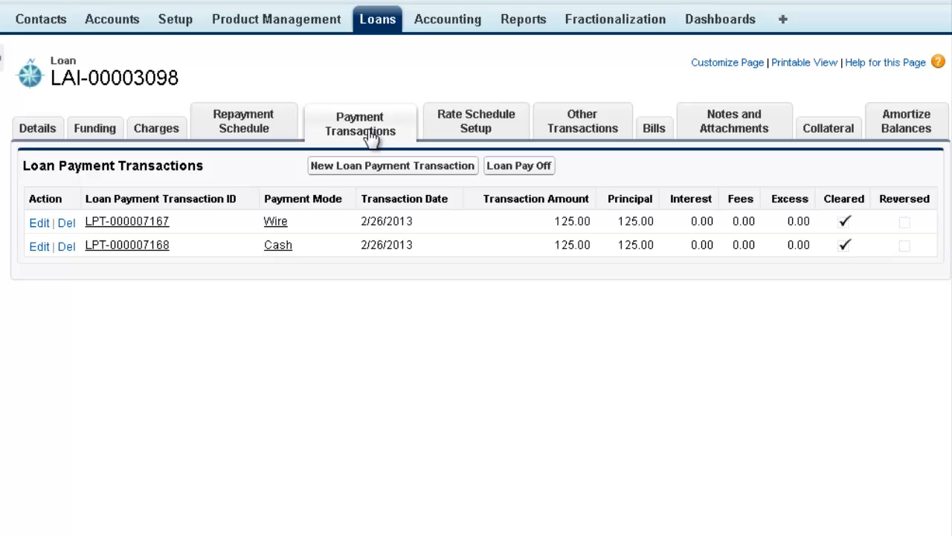
Step: Pay off the loan's remaining 9,750.00 by Wire
left_click(526, 171)
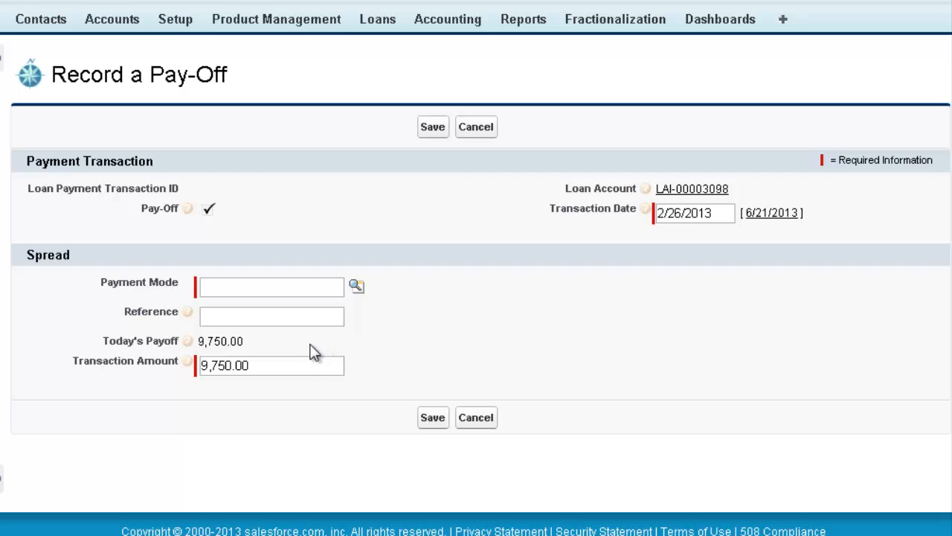
left_click(357, 286)
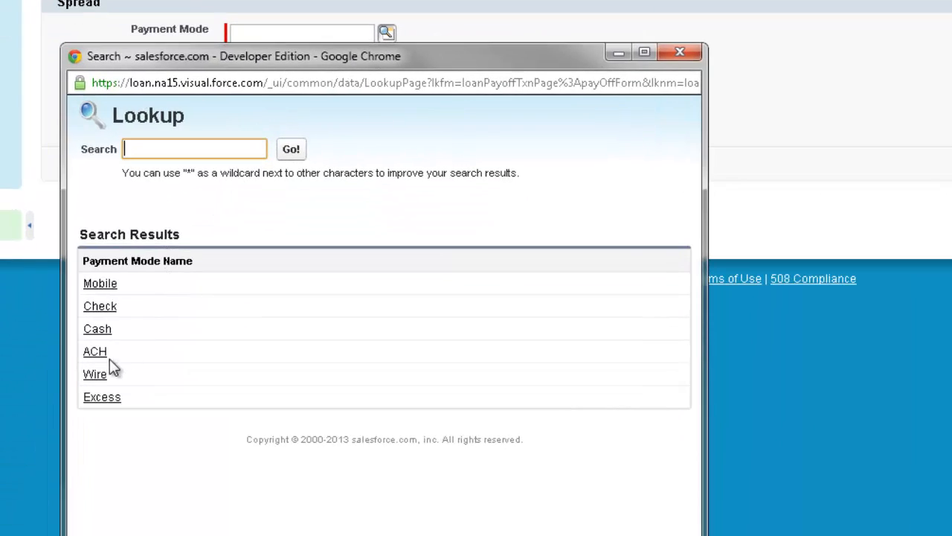
left_click(92, 399)
left_click(315, 66)
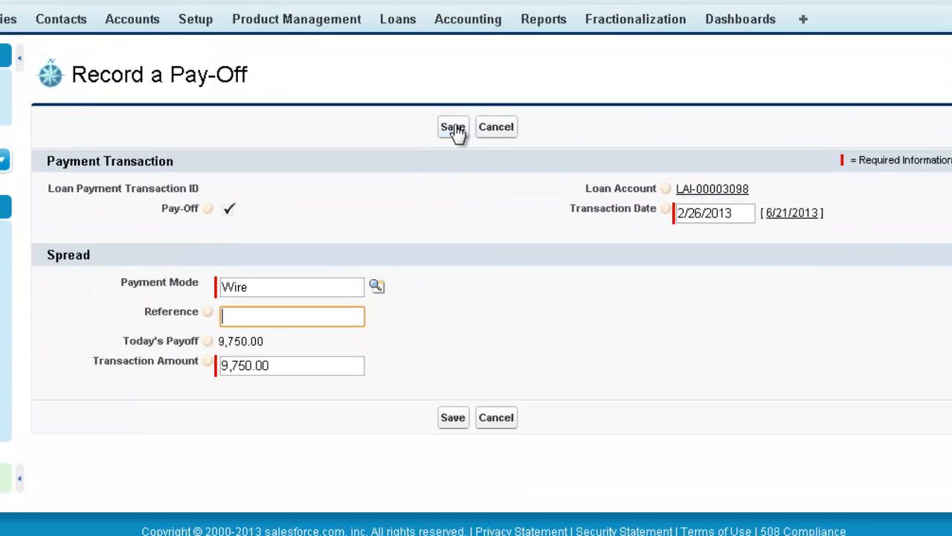
left_click(454, 128)
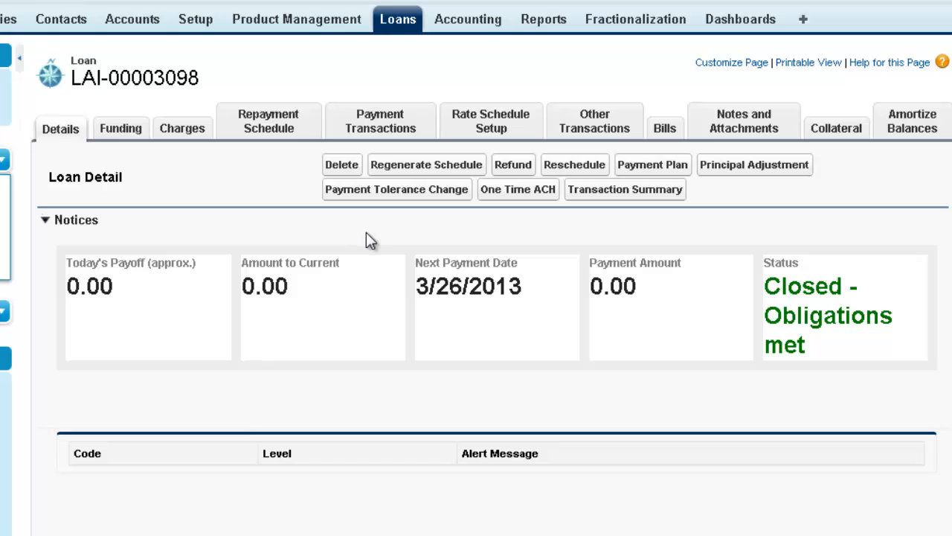
left_click(368, 128)
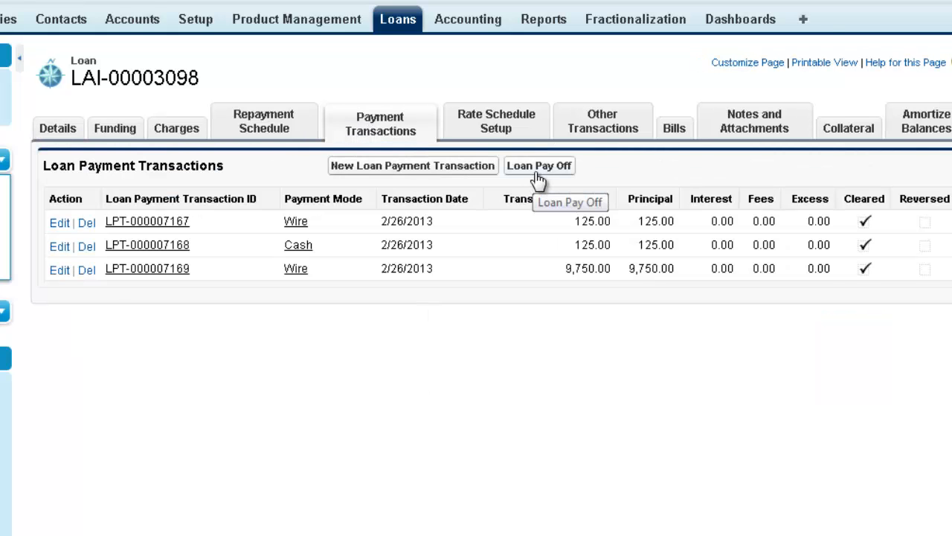